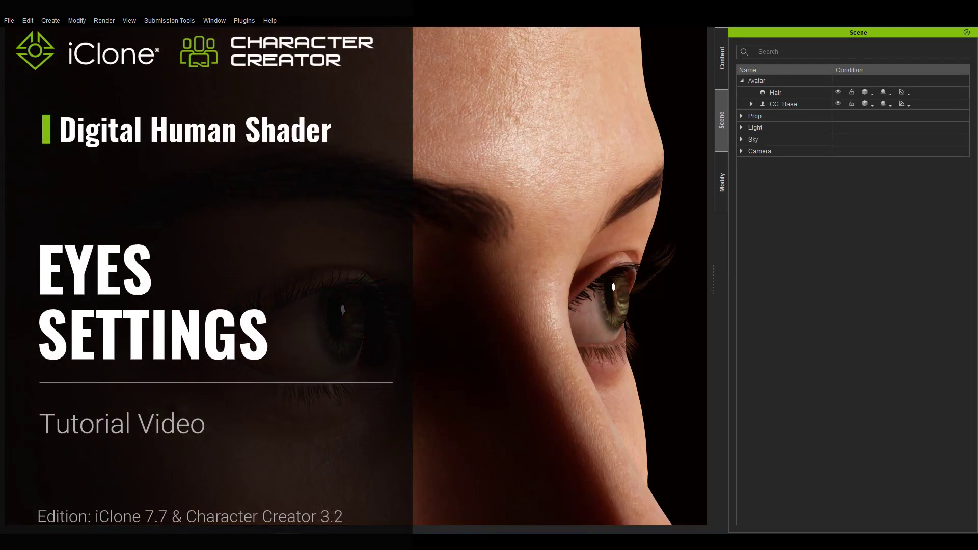
Step: Select the CC_Base_Eye mesh and bring up its Iris shader parameters
click(750, 104)
click(793, 116)
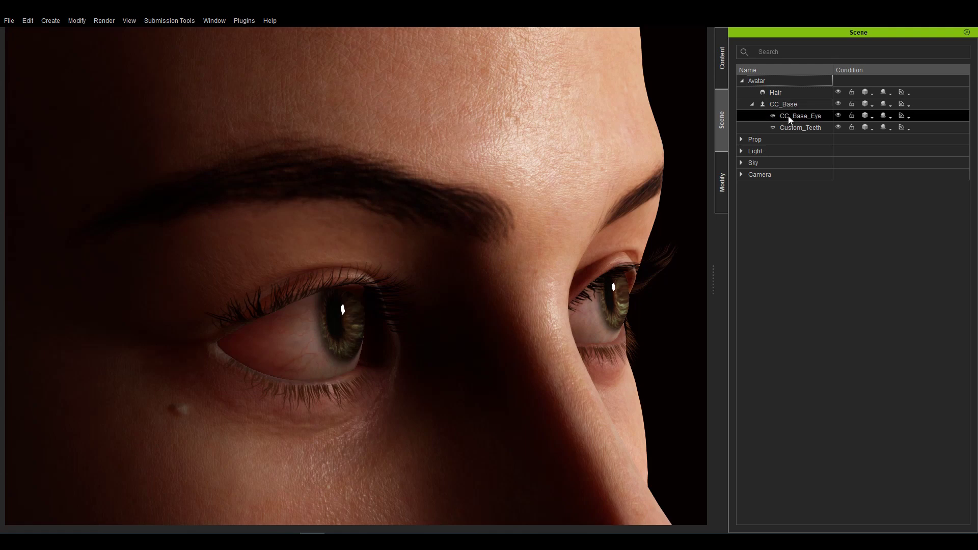
mouse_move(677, 288)
right_down()
mouse_move(704, 292)
mouse_move(688, 291)
right_up()
click(723, 181)
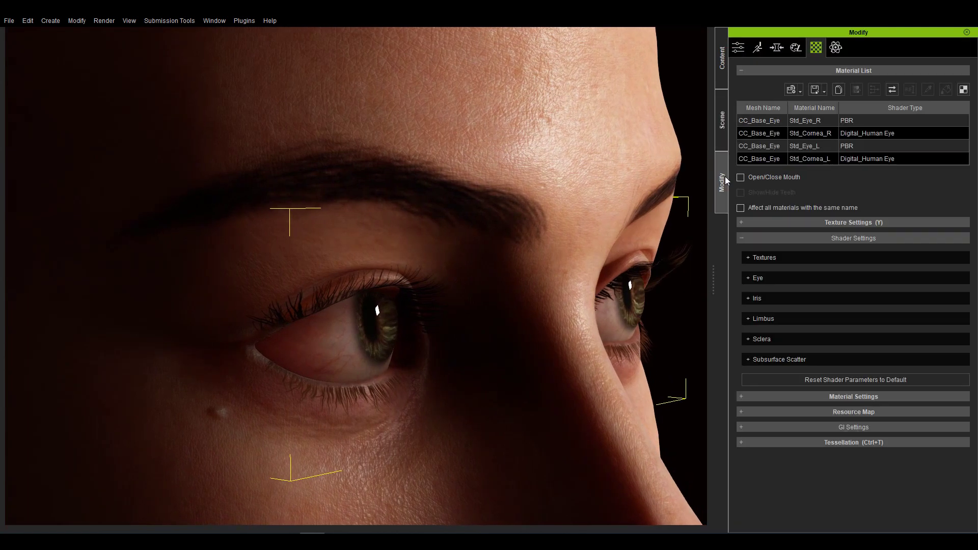
click(771, 297)
Step: Set iris depth scale 1.142, roughness 0.028, colour brightness 1.528, and raise sclera brightness to 1.497
mouse_move(817, 329)
mouse_down()
mouse_move(806, 330)
mouse_move(828, 329)
mouse_up()
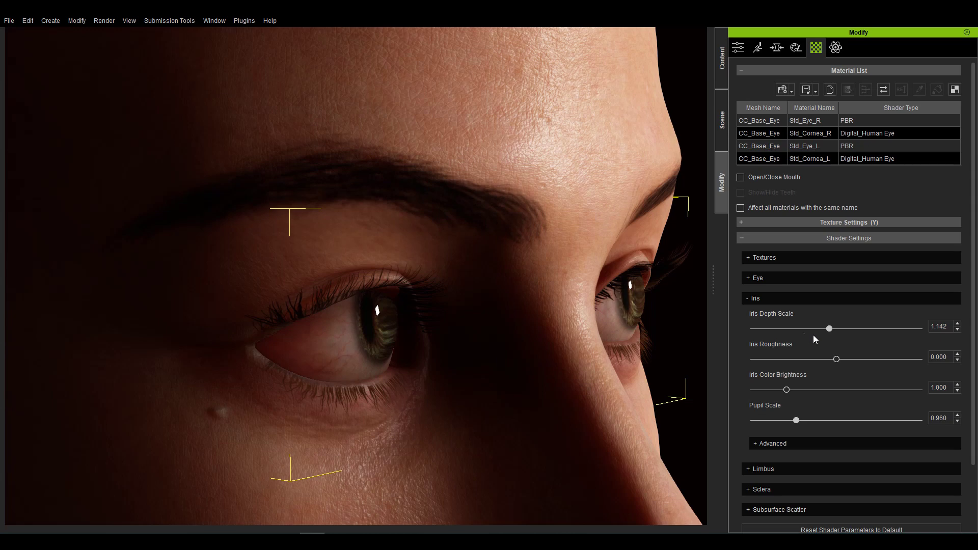
mouse_move(836, 359)
mouse_down()
mouse_move(847, 358)
mouse_move(838, 360)
mouse_up()
drag(786, 389, 784, 420)
click(798, 421)
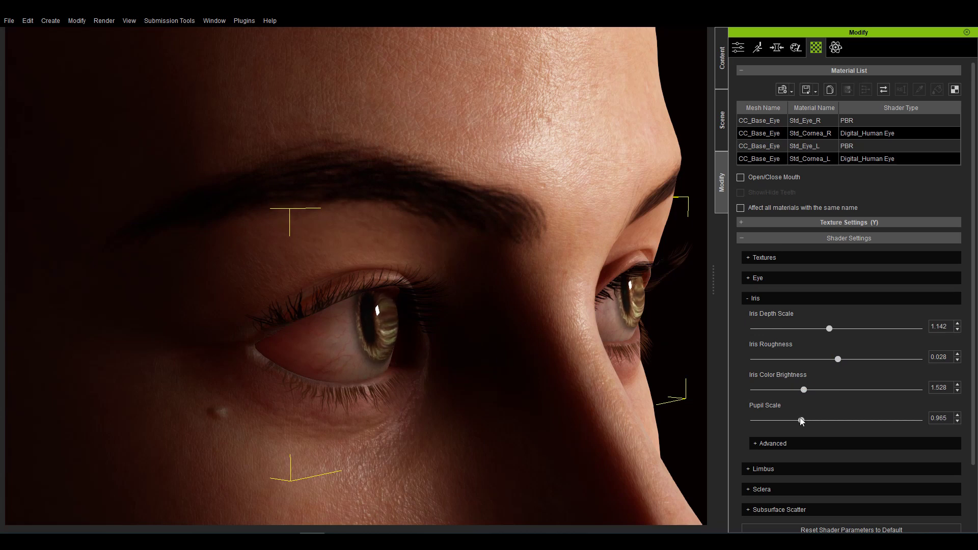
scroll(974, 343, down, 2)
click(836, 418)
drag(784, 447, 802, 447)
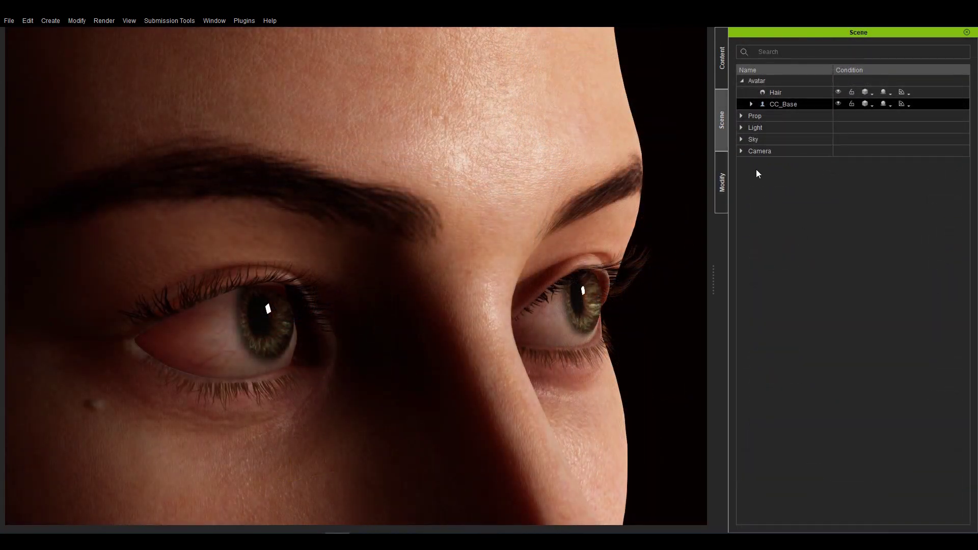
Step: Select CC_Base_Eye and compare the shaders of its Std_Eye_R and Std_Cornea_R materials
click(750, 104)
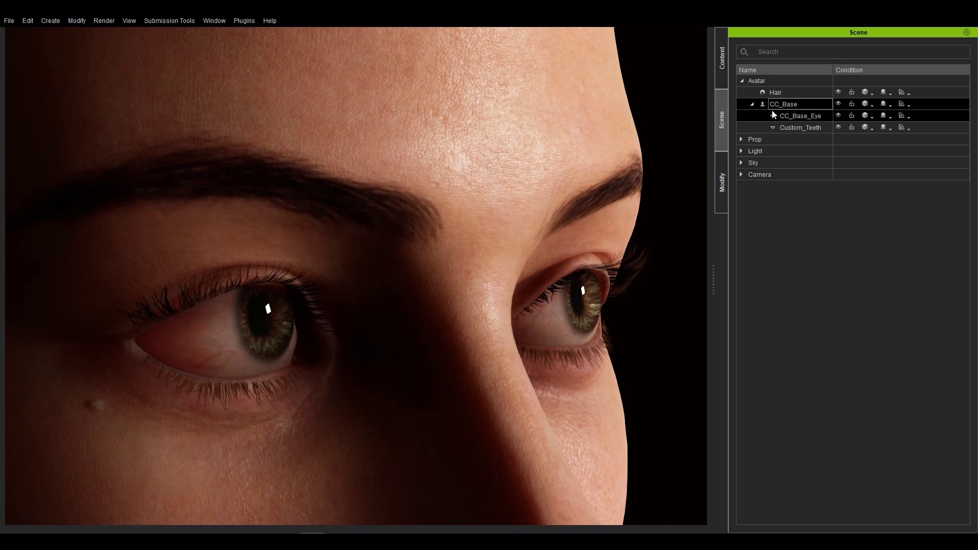
click(768, 114)
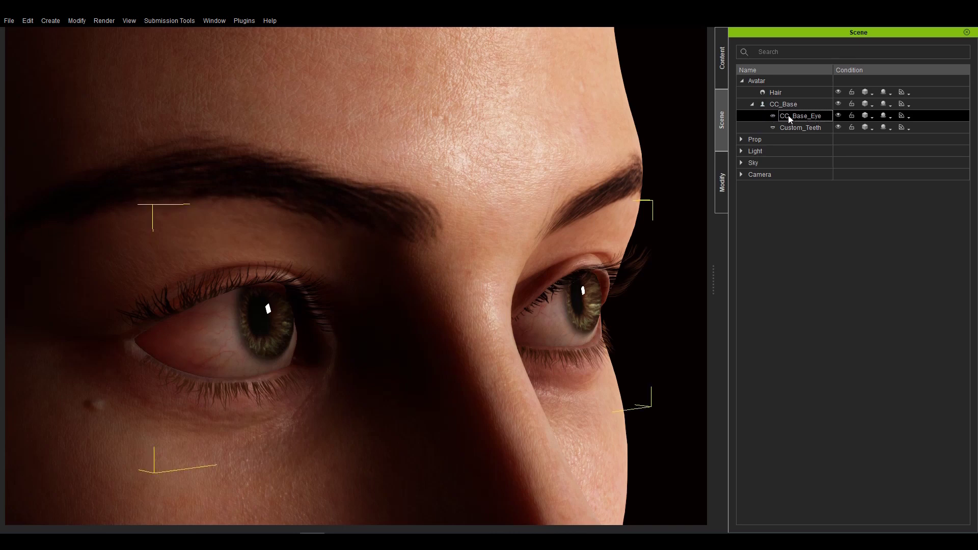
click(724, 179)
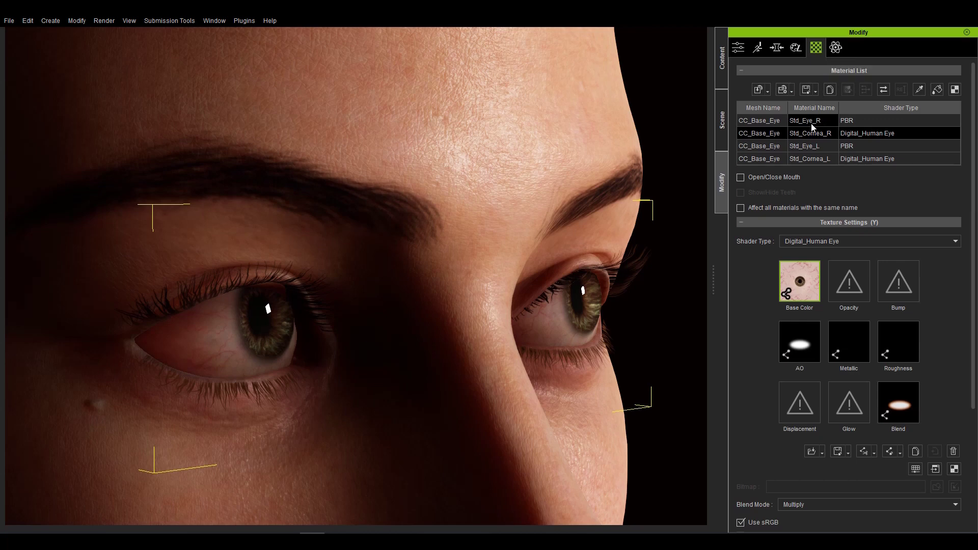
click(794, 122)
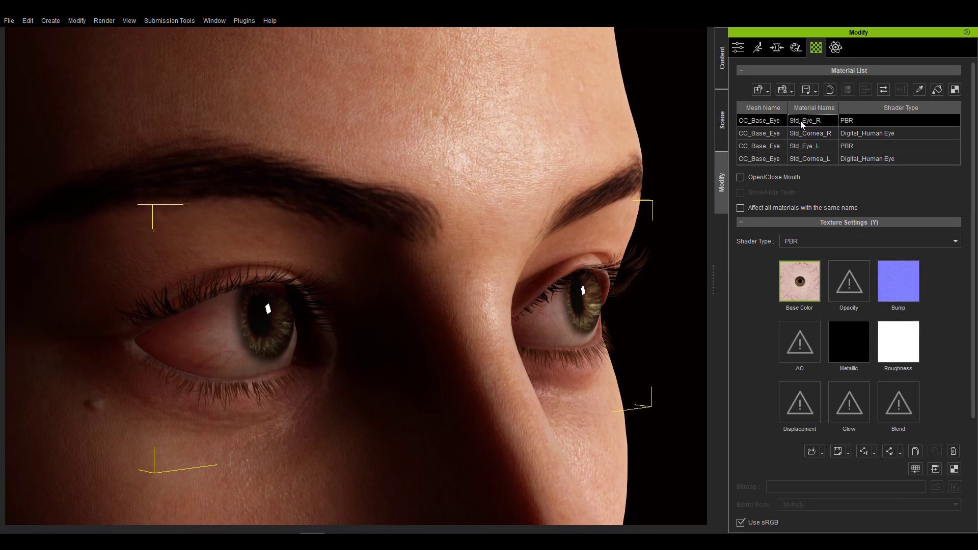
click(802, 134)
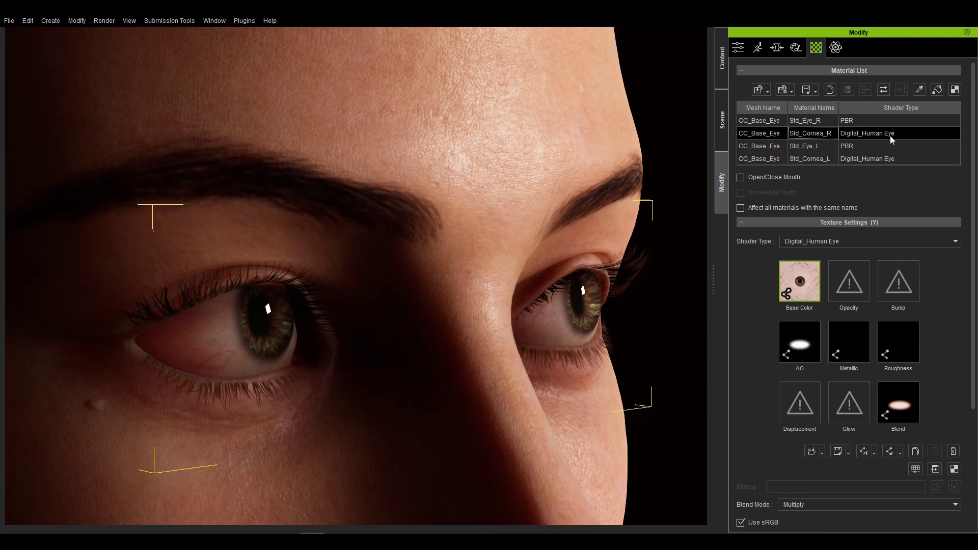
click(726, 130)
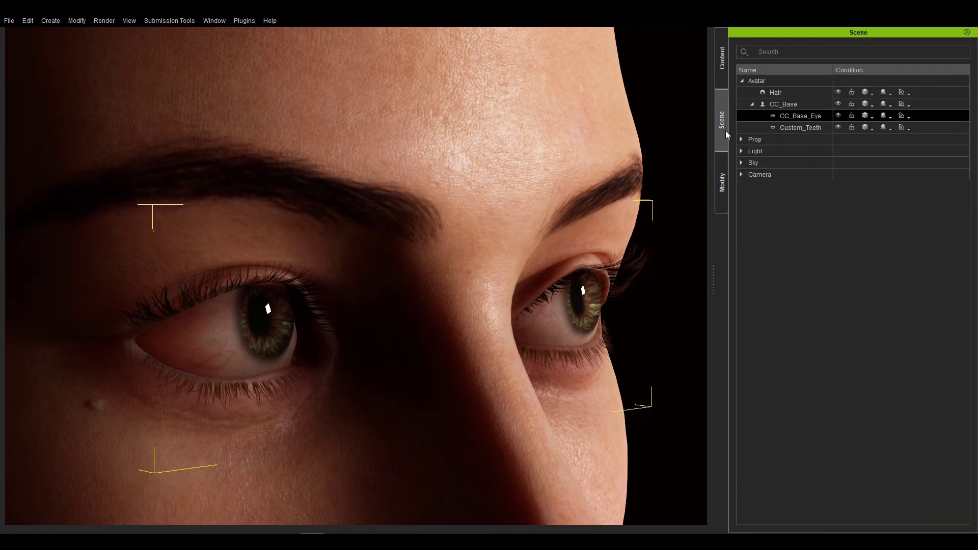
Step: Display CC_Base_Eye as Wireframe on Shaded and orbit around the left eye
click(872, 118)
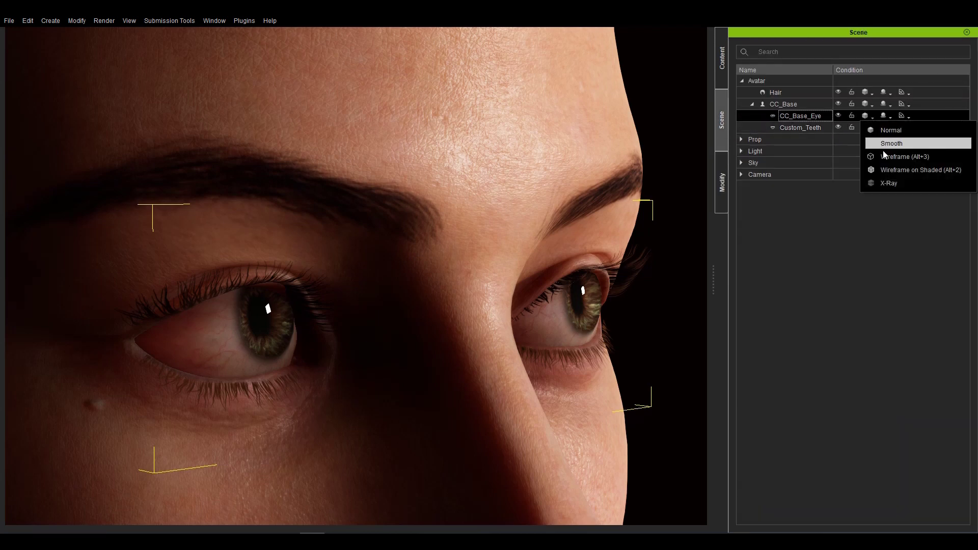
click(882, 168)
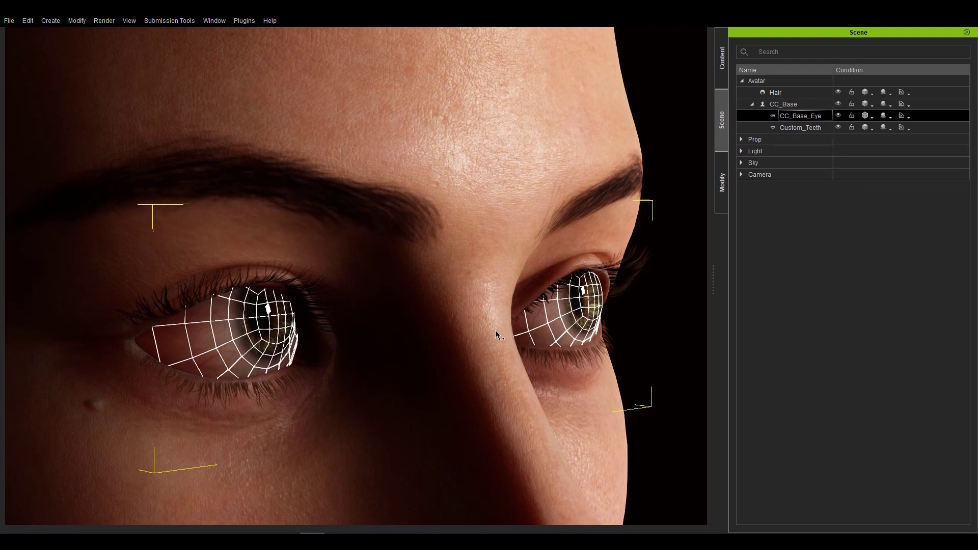
drag(312, 349, 184, 356)
Step: Add Std_Cornea_L to the material selection alongside Std_Cornea_R
click(840, 104)
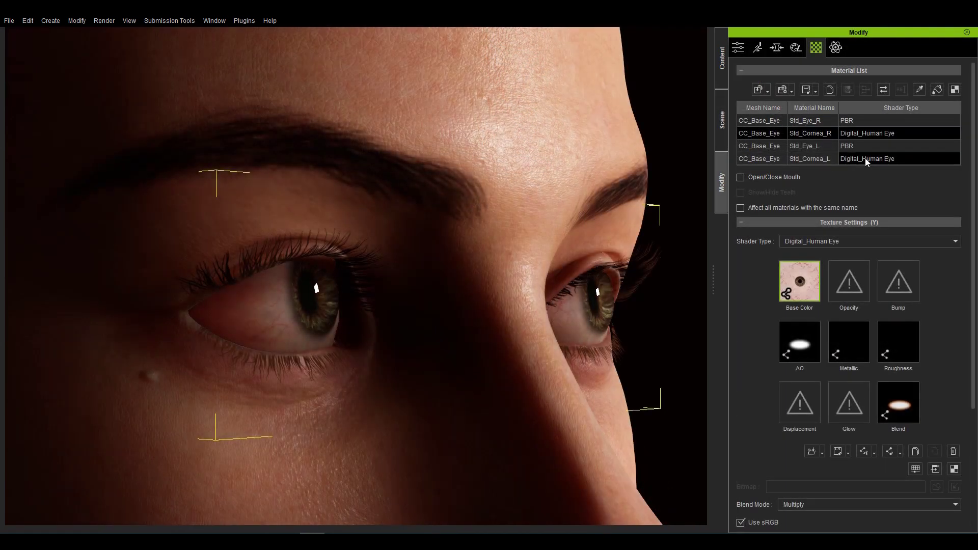
ctrl+click(865, 158)
click(801, 291)
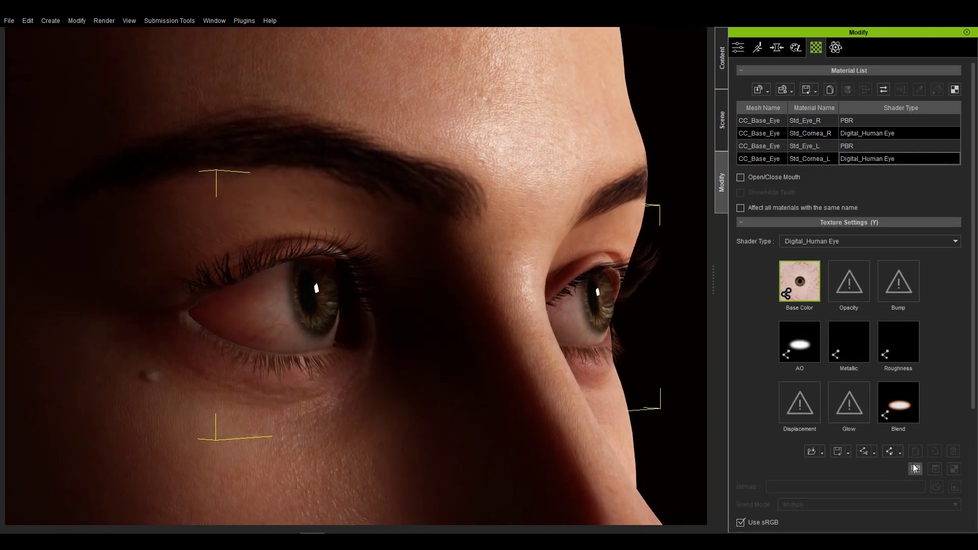
Step: Preview a darker iris base colour with hue -54, then reset it to the original
drag(826, 292, 846, 293)
drag(826, 345, 801, 345)
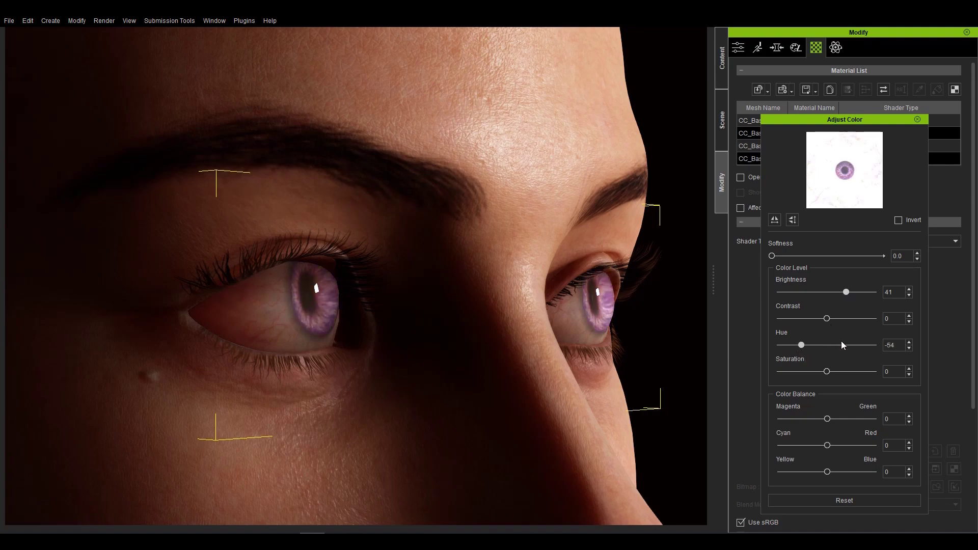
click(815, 497)
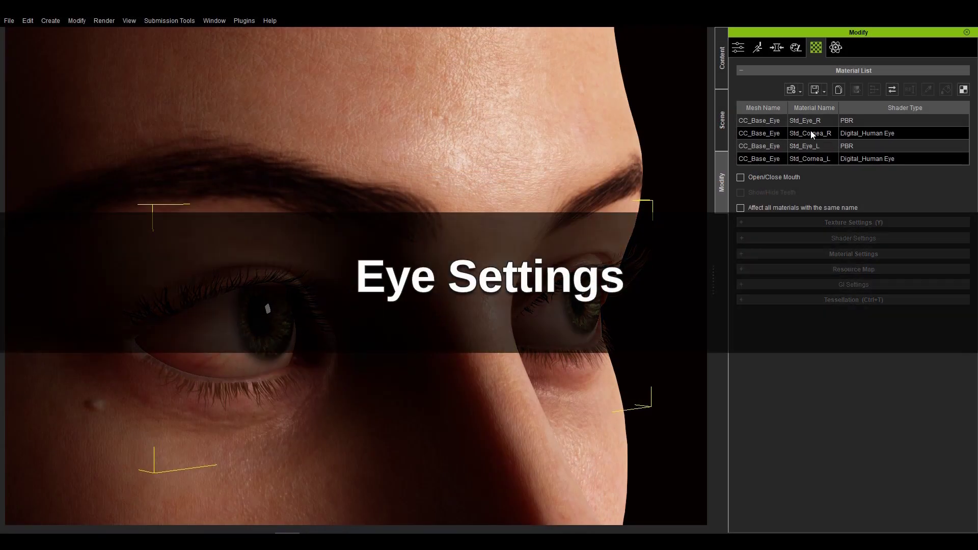
click(810, 157)
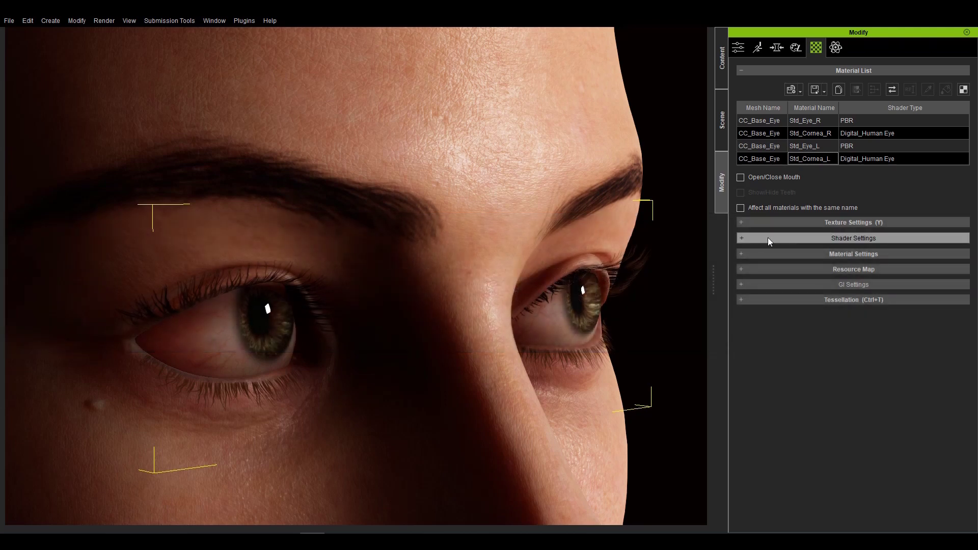
Step: Expand shader Textures, trial and reset Base Color Blend Map adjustments, then expand Eye parameters
click(767, 238)
click(774, 257)
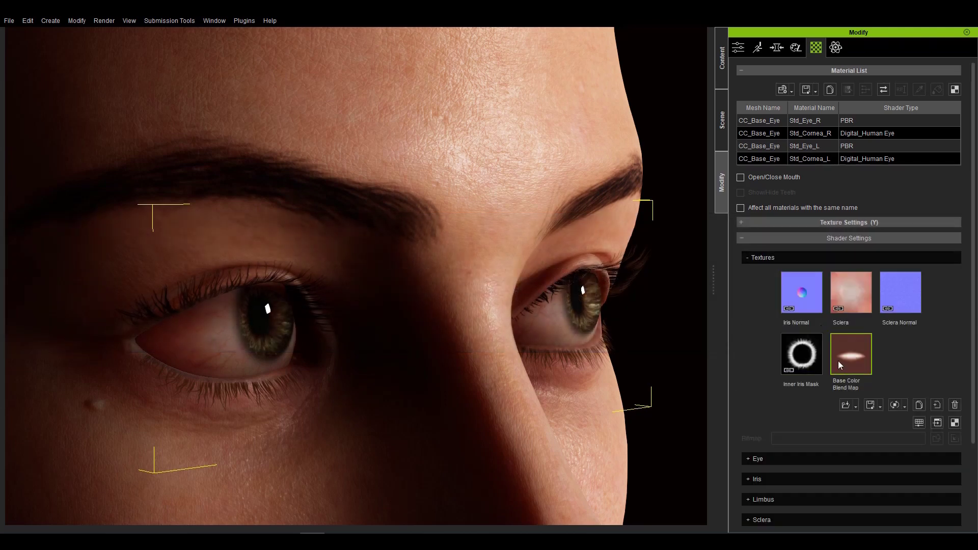
click(918, 423)
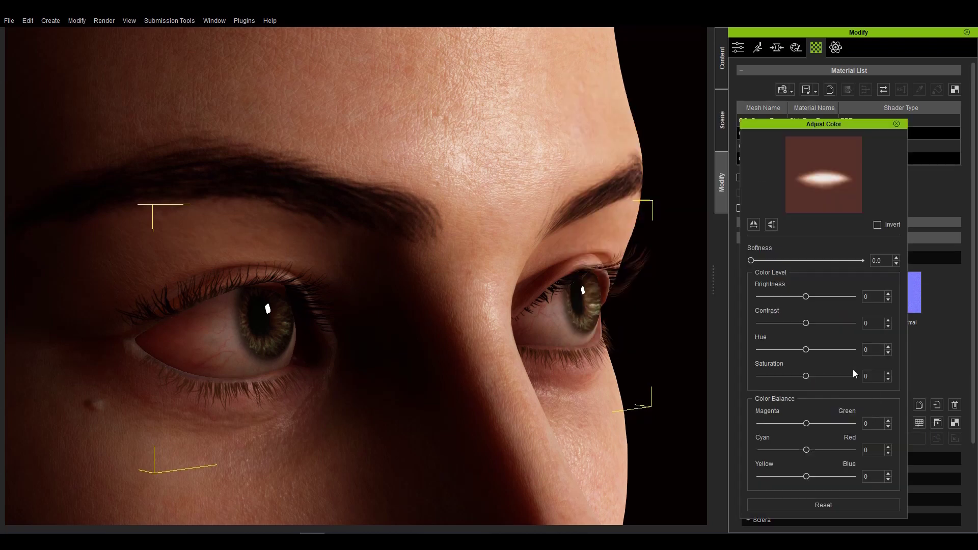
drag(805, 298, 821, 326)
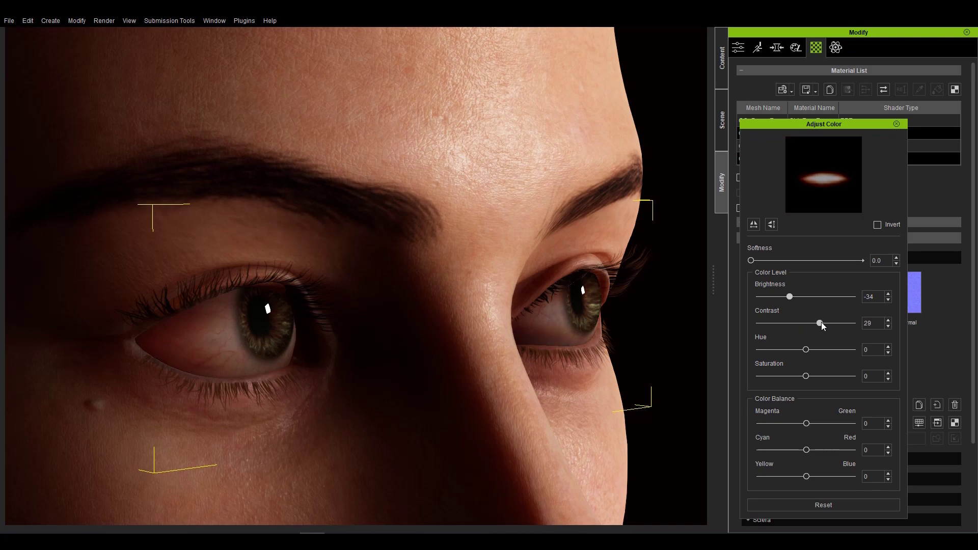
click(821, 506)
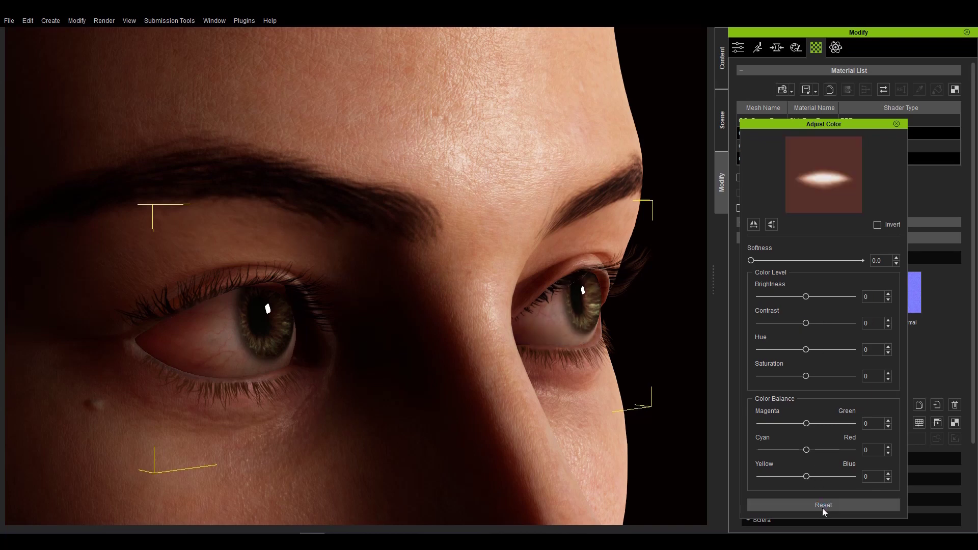
click(897, 124)
click(786, 458)
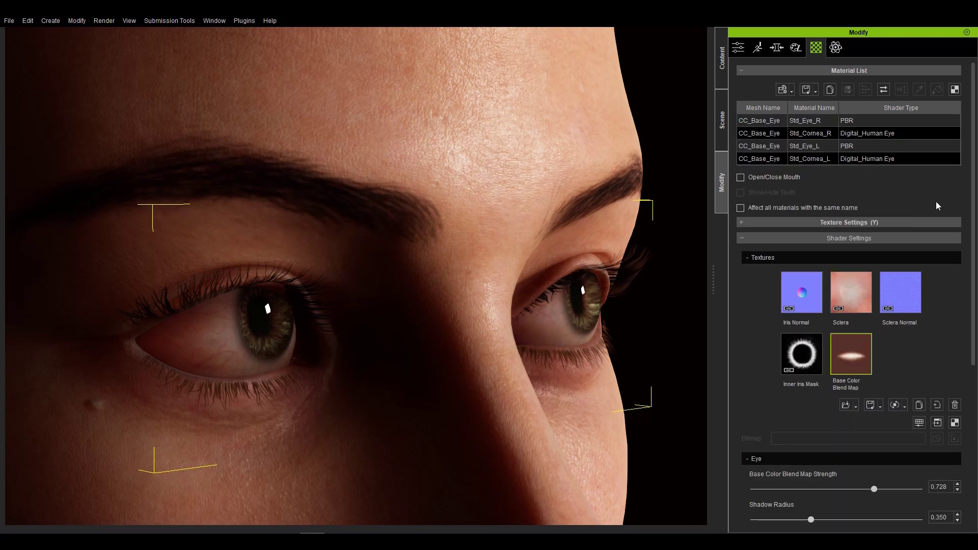
Step: Set Eye blend map strength 0.599, shadow radius 0.318, shadow hardness 0.790, specular scale 0.247
scroll(855, 306, down, 5)
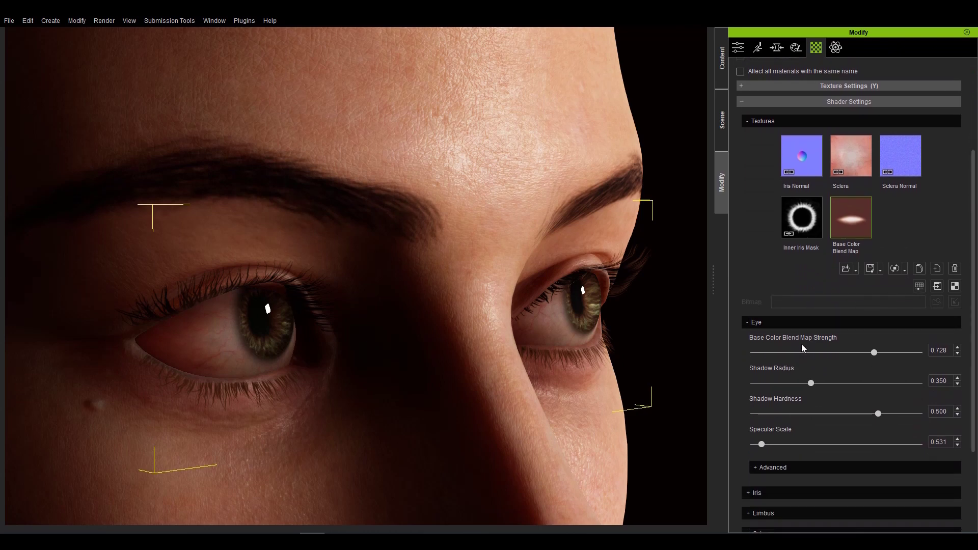
mouse_move(873, 353)
mouse_down()
mouse_move(767, 356)
mouse_move(874, 358)
mouse_move(776, 358)
mouse_move(851, 357)
mouse_up()
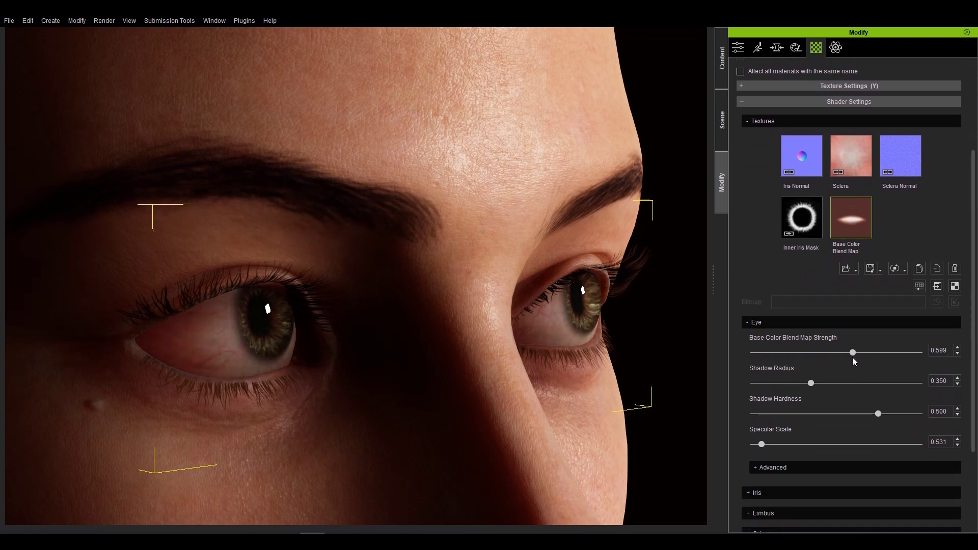
mouse_move(811, 383)
mouse_down()
mouse_move(855, 383)
mouse_move(783, 382)
mouse_move(833, 382)
mouse_move(809, 382)
mouse_up()
mouse_move(878, 413)
mouse_down()
mouse_move(815, 413)
mouse_move(916, 414)
mouse_move(853, 414)
mouse_move(914, 413)
mouse_move(902, 413)
mouse_up()
mouse_move(763, 444)
mouse_down()
mouse_move(779, 445)
mouse_move(754, 448)
mouse_move(769, 450)
mouse_move(760, 453)
mouse_up()
scroll(929, 339, down, 3)
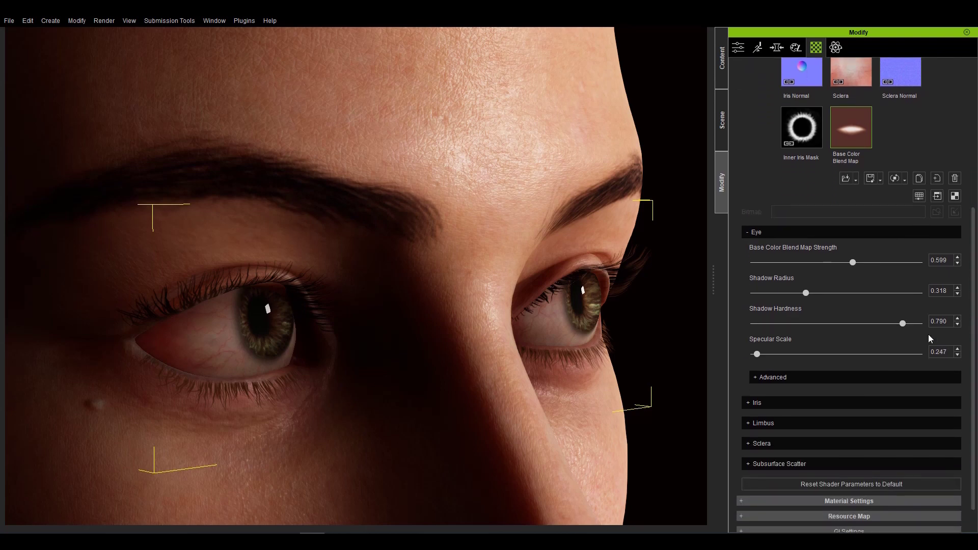
click(805, 377)
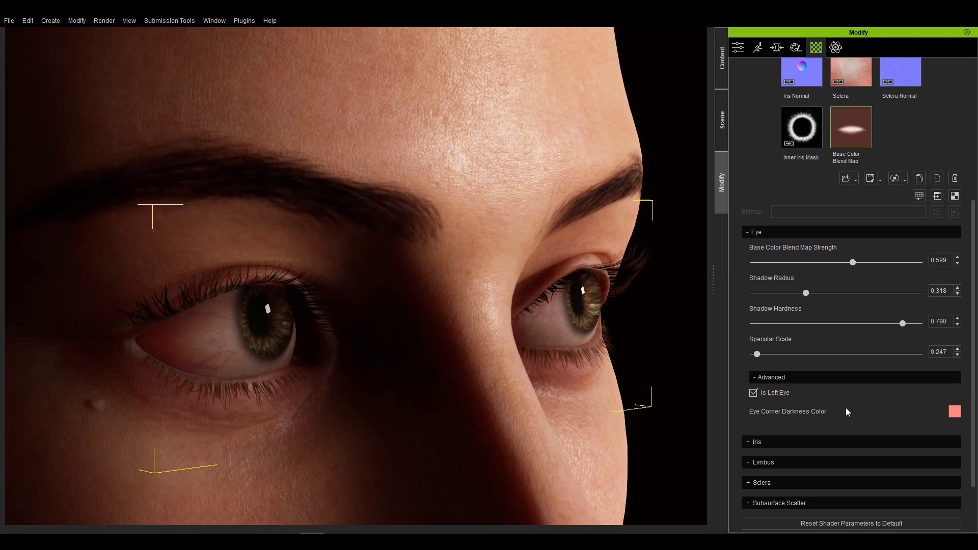
Step: Try red-orange, then black, as the Eye Corner Darkness Color
click(955, 412)
drag(518, 162, 855, 219)
drag(903, 267, 913, 245)
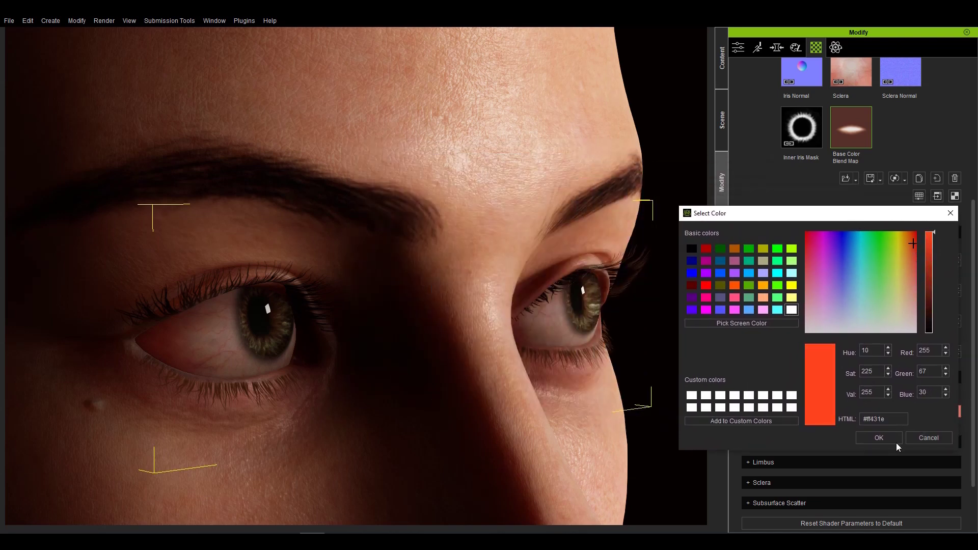
click(879, 438)
click(955, 411)
drag(509, 153, 860, 192)
click(718, 228)
click(911, 417)
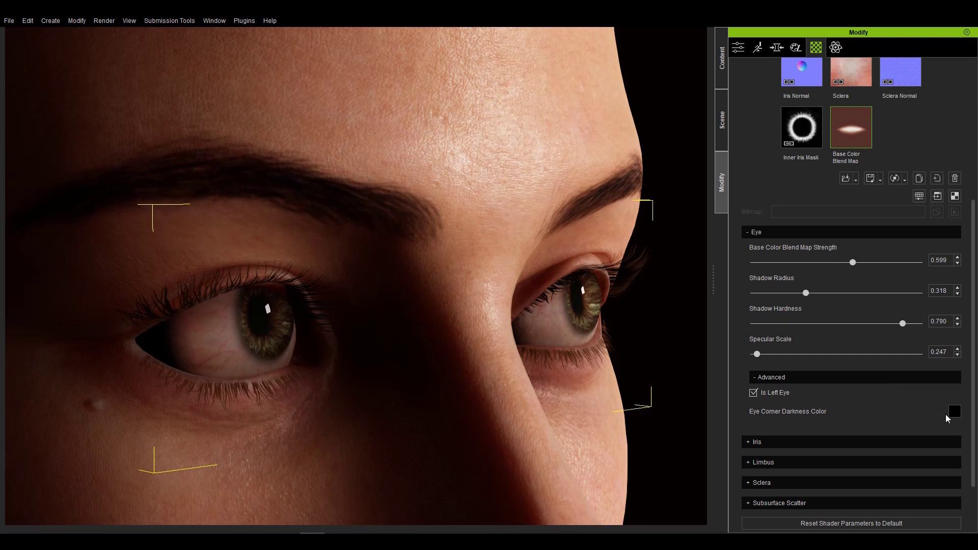
Step: Set the Eye Corner Darkness Color to a light pink
click(953, 411)
click(585, 242)
drag(600, 239, 602, 186)
click(546, 375)
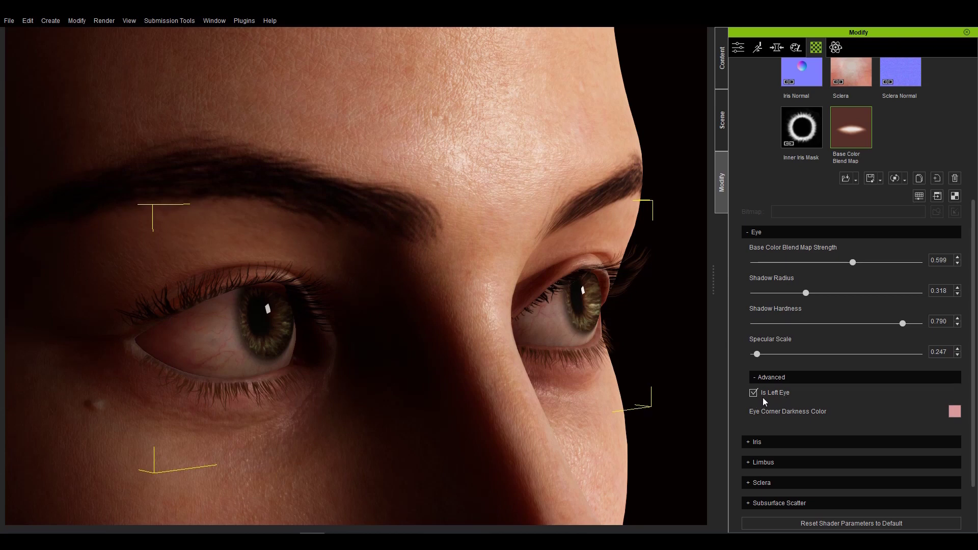
scroll(973, 285, up, 5)
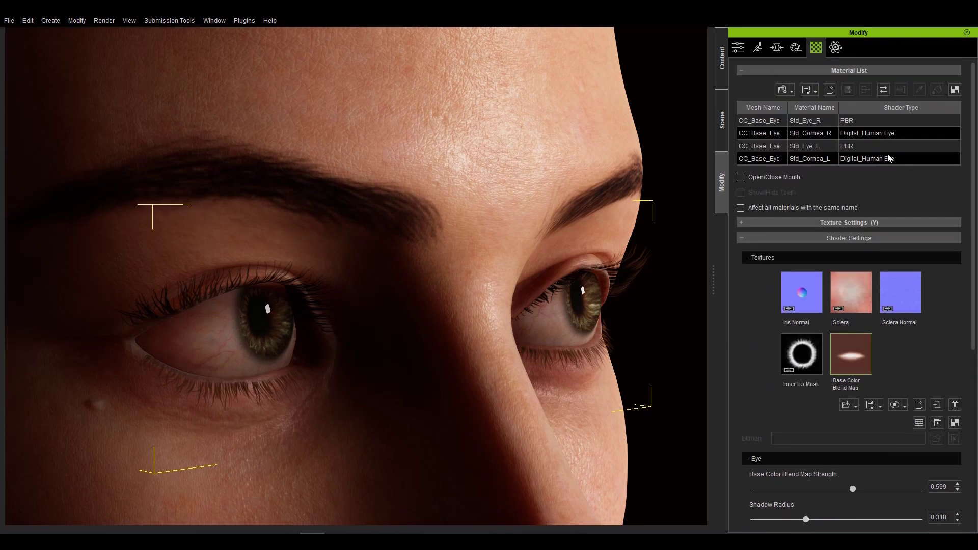
Step: Go from Std_Cornea_R to Std_Cornea_L and scroll to its Eye > Advanced settings
click(834, 135)
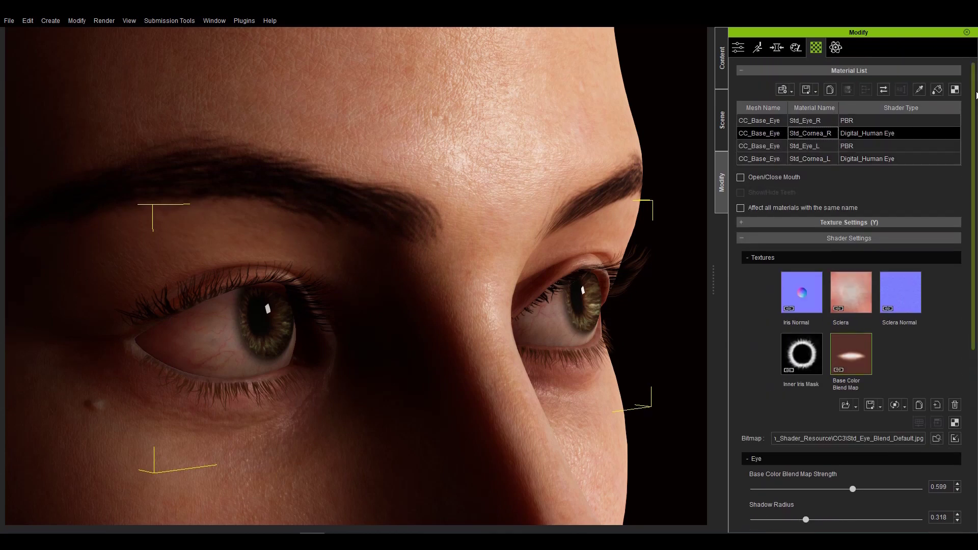
scroll(974, 204, down, 3)
scroll(974, 203, down, 3)
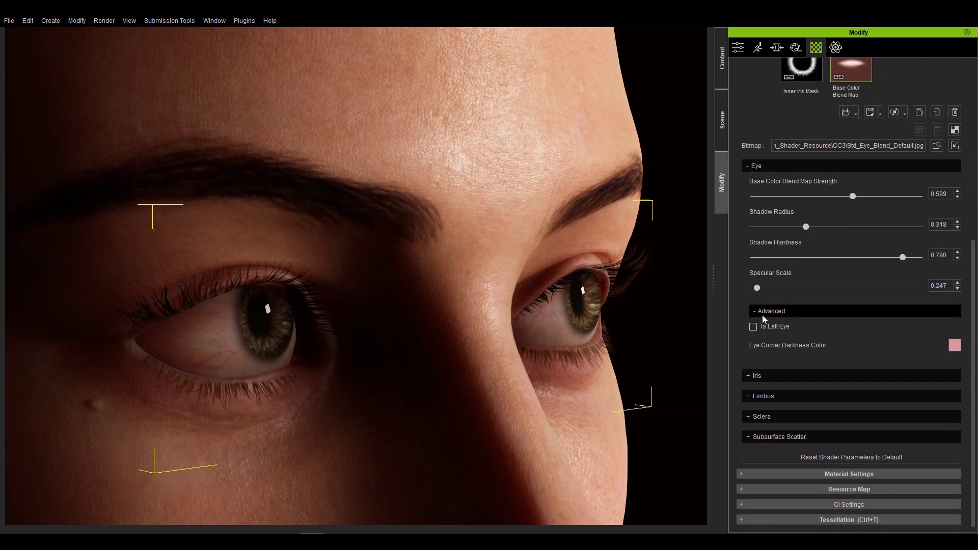
drag(973, 270, 970, 99)
click(809, 150)
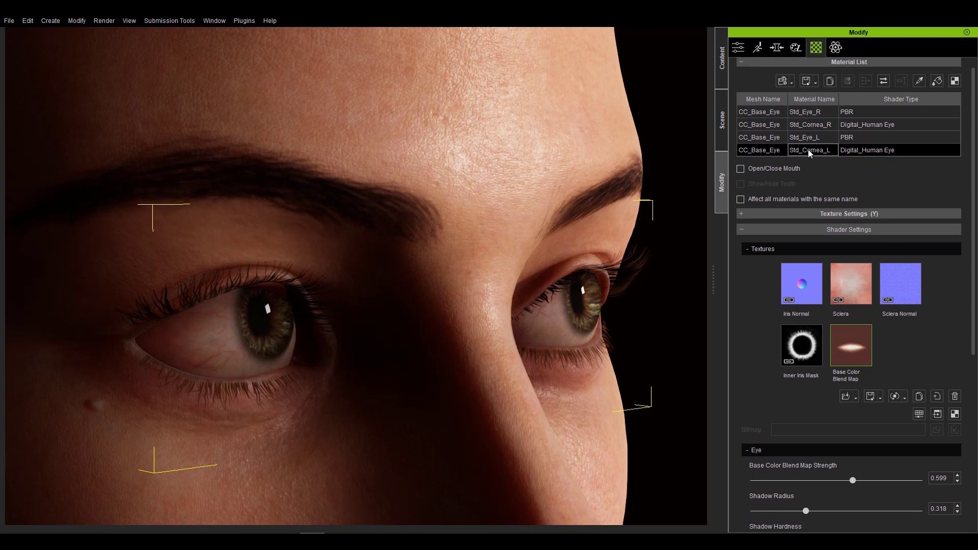
drag(971, 95, 971, 268)
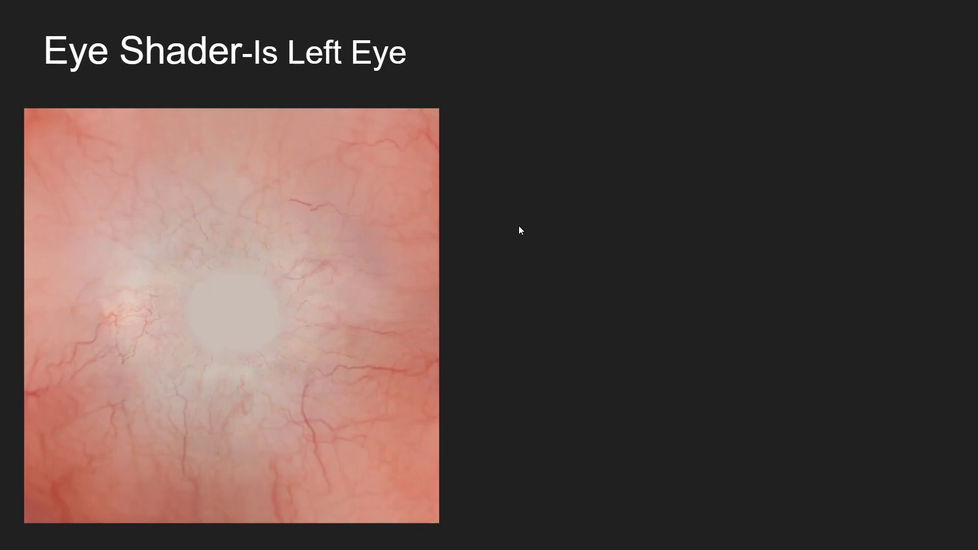
click(519, 227)
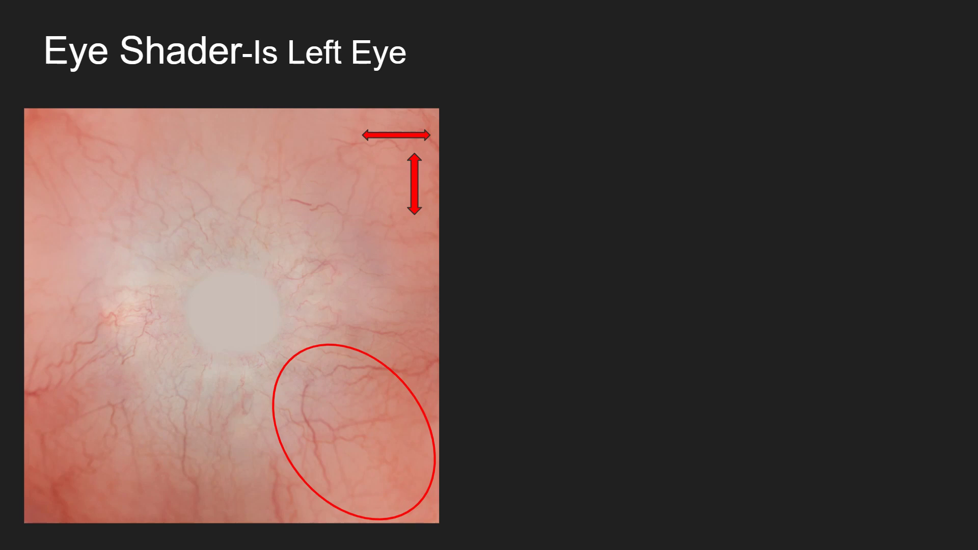
Step: Turn on Is Left Eye for the Std_Cornea_L eye shader
key(Right)
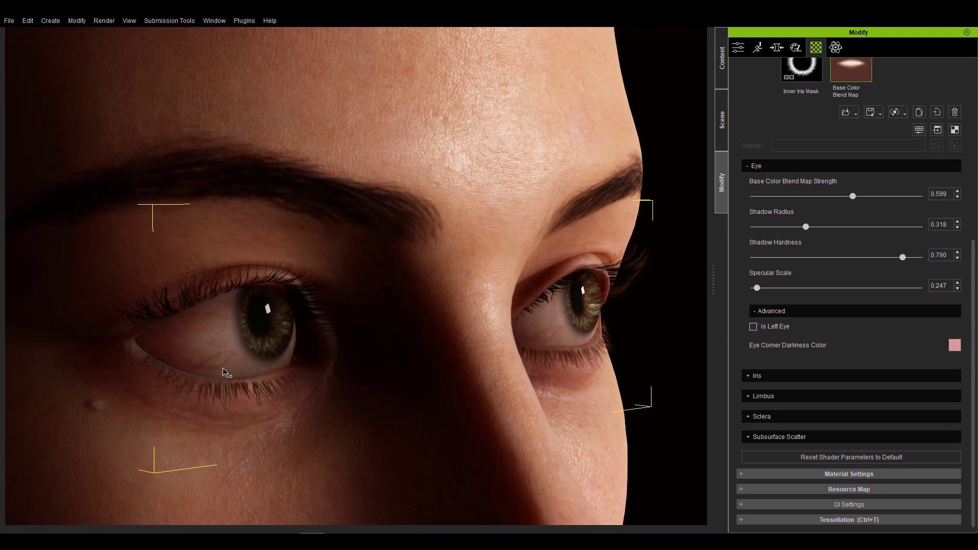
click(753, 326)
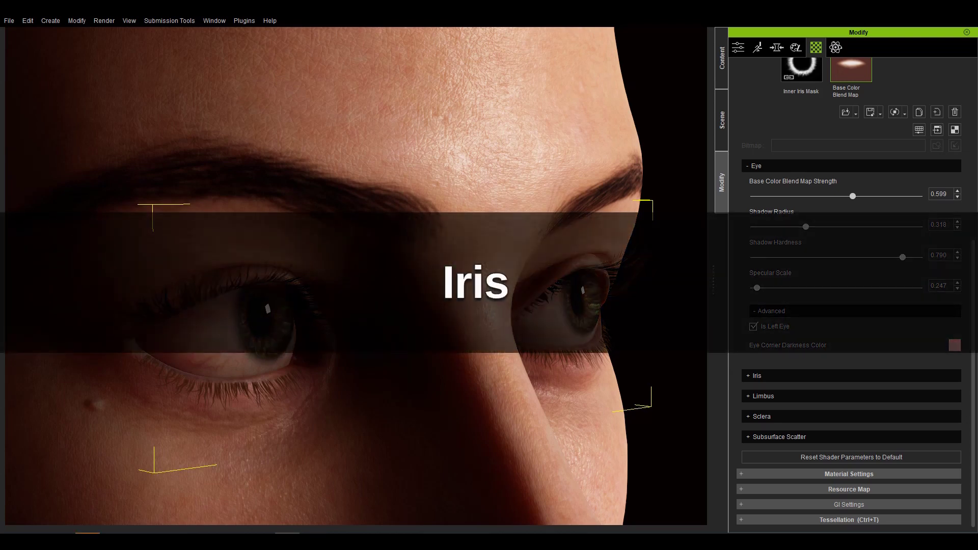
Step: Collapse Eye, expand Iris settings, and set iris depth scale to 1.219
click(749, 163)
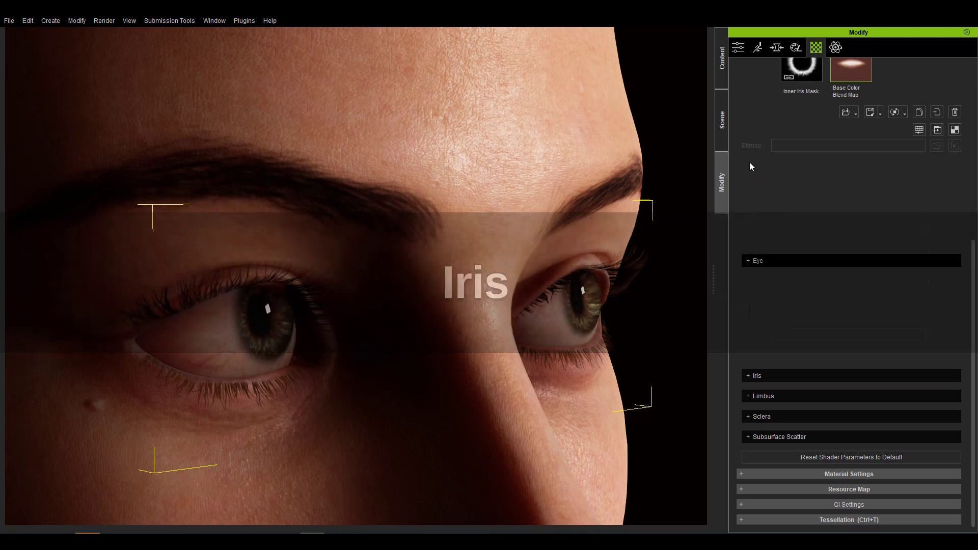
scroll(907, 194, up, 3)
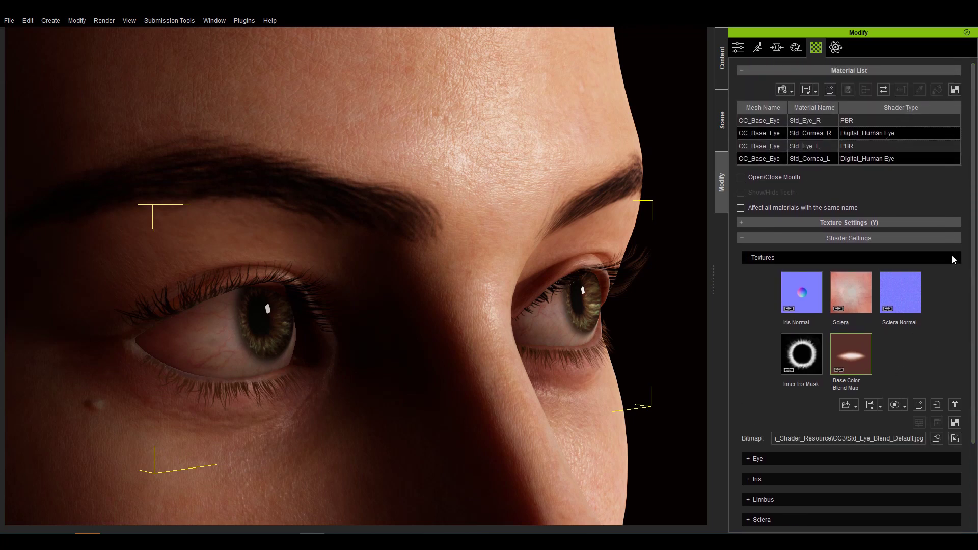
scroll(924, 328, down, 4)
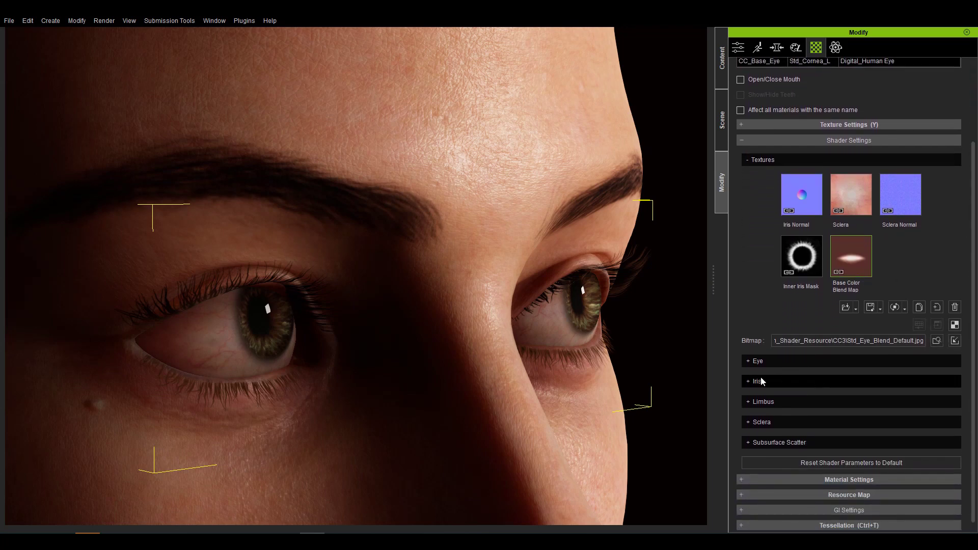
click(770, 380)
drag(973, 153, 969, 248)
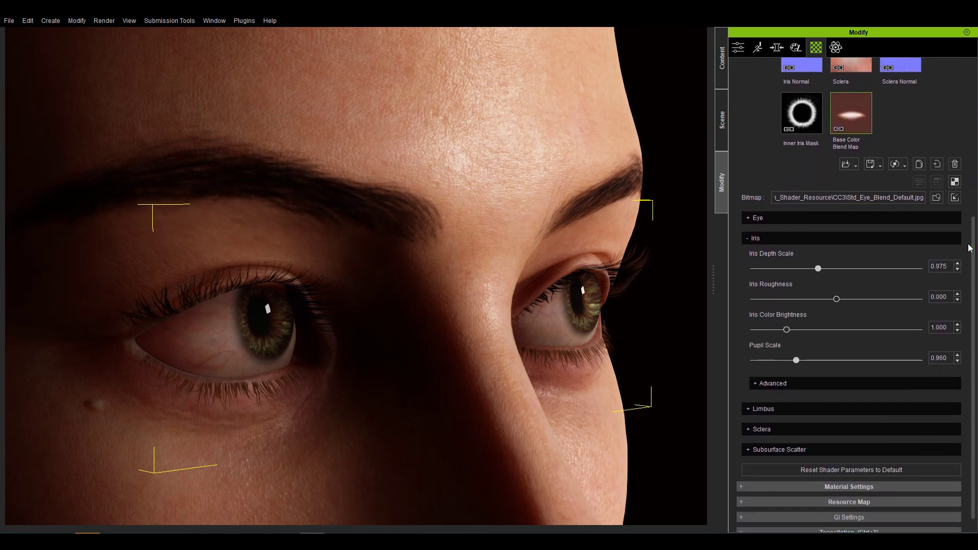
mouse_move(818, 268)
mouse_down()
mouse_move(792, 268)
mouse_move(833, 271)
mouse_up()
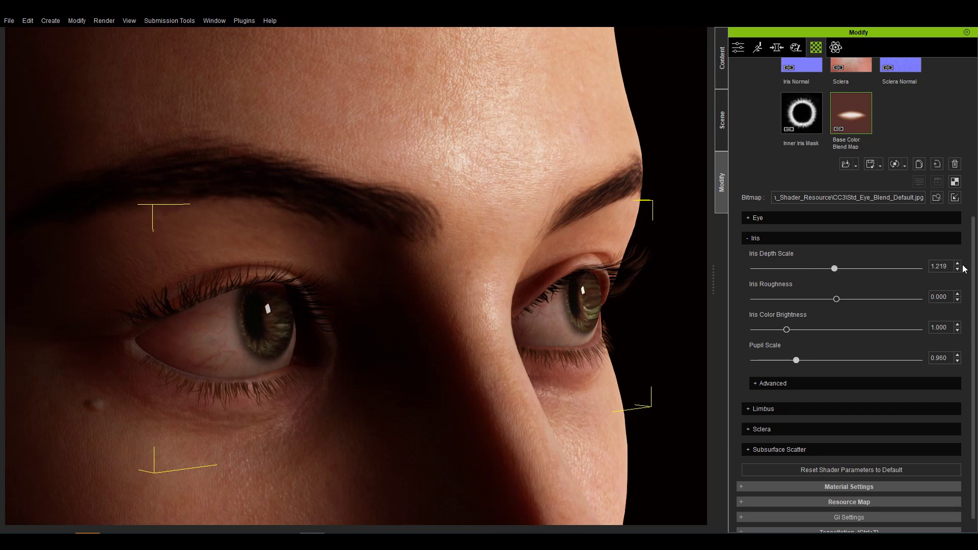
drag(973, 268, 975, 208)
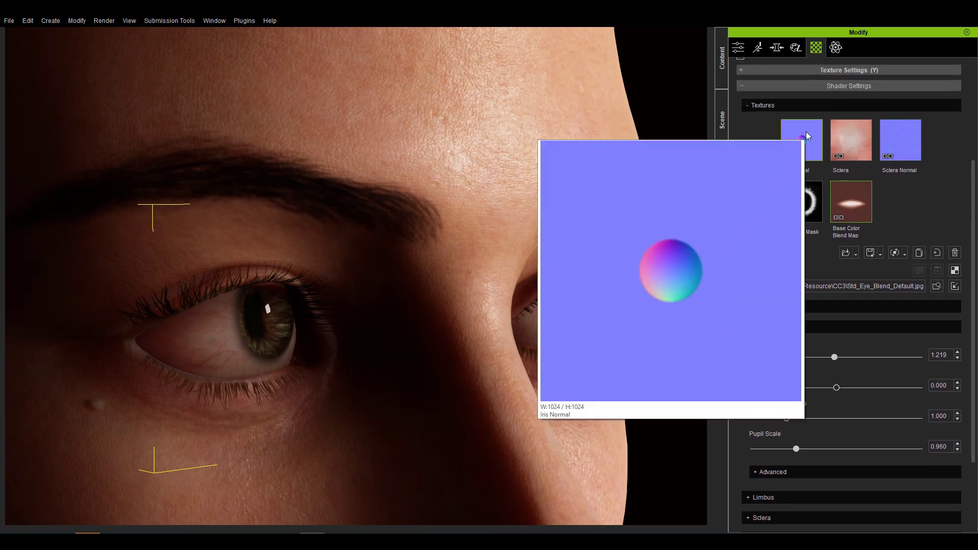
Step: Try raising the Iris Normal map's contrast, then reset its colour adjustments
click(806, 133)
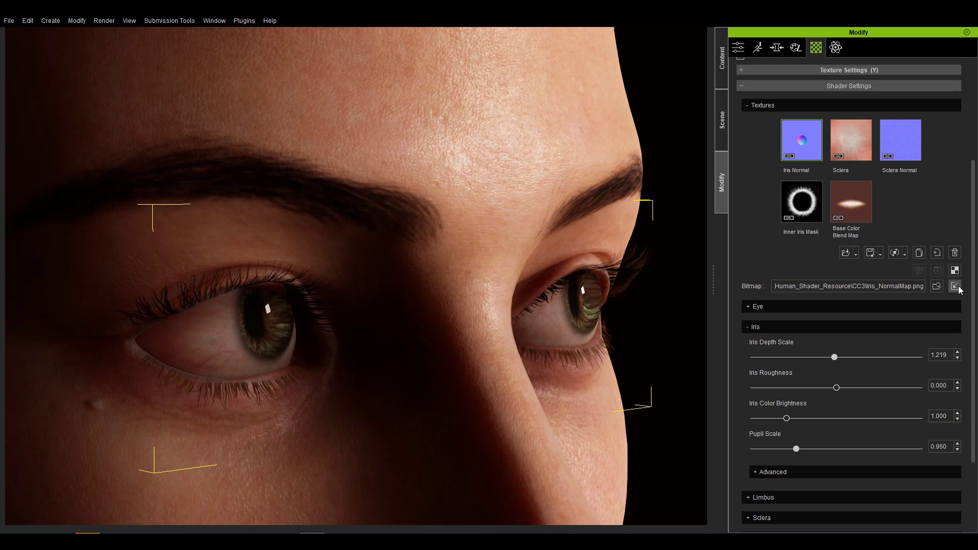
click(918, 270)
mouse_move(806, 325)
mouse_down()
mouse_move(837, 326)
mouse_move(816, 326)
mouse_up()
click(854, 504)
click(896, 124)
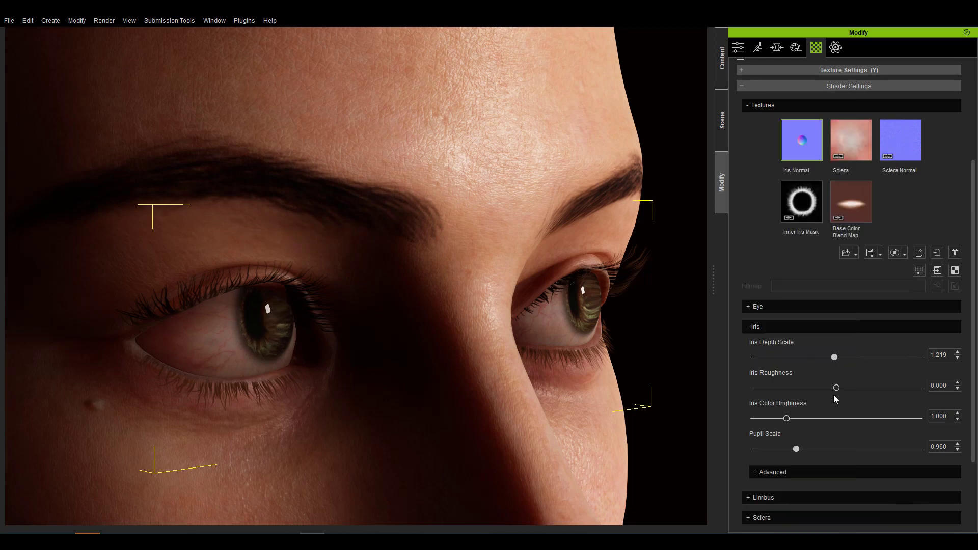
Step: Set iris roughness 0.139 and colour brightness 1.327, then expand the Advanced iris settings
mouse_move(836, 388)
mouse_down()
mouse_move(801, 389)
mouse_move(857, 390)
mouse_move(833, 389)
mouse_move(848, 393)
mouse_move(841, 396)
mouse_up()
drag(787, 417, 793, 448)
click(785, 466)
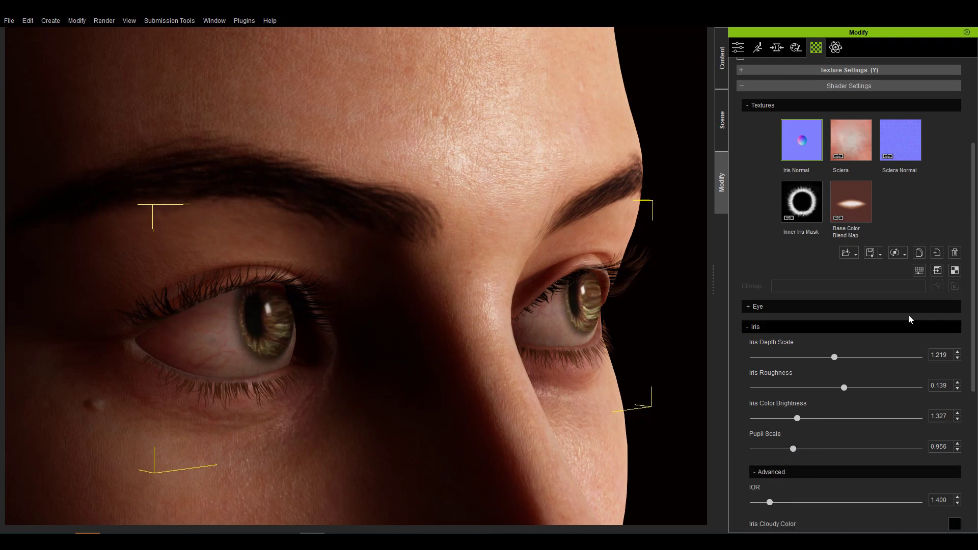
scroll(910, 319, down, 4)
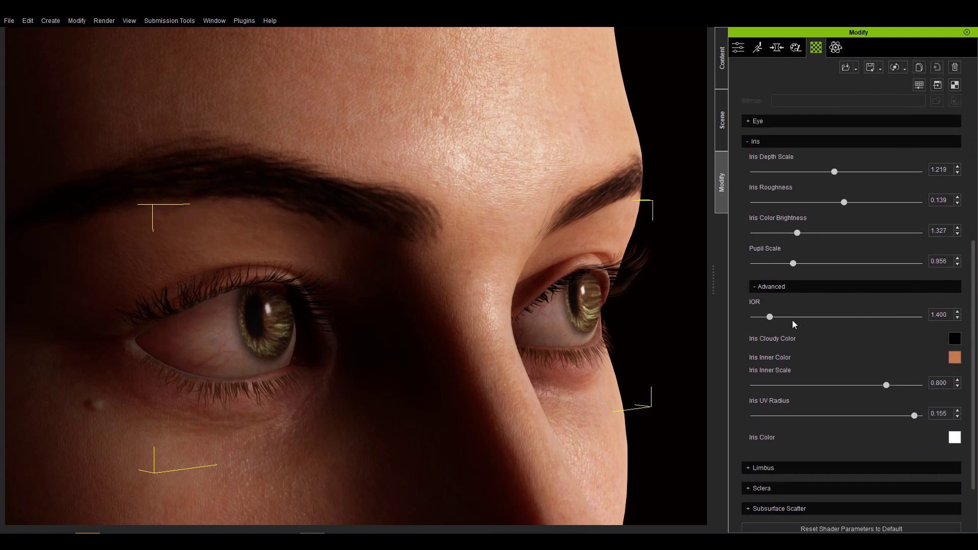
Step: Set the iris IOR to 1.333 and try a pale cyan iris cloudy colour
mouse_move(770, 318)
mouse_down()
mouse_move(830, 318)
mouse_move(749, 318)
mouse_move(769, 319)
mouse_up()
mouse_move(780, 316)
mouse_down()
mouse_move(759, 316)
mouse_move(797, 317)
mouse_move(757, 319)
mouse_move(768, 323)
mouse_up()
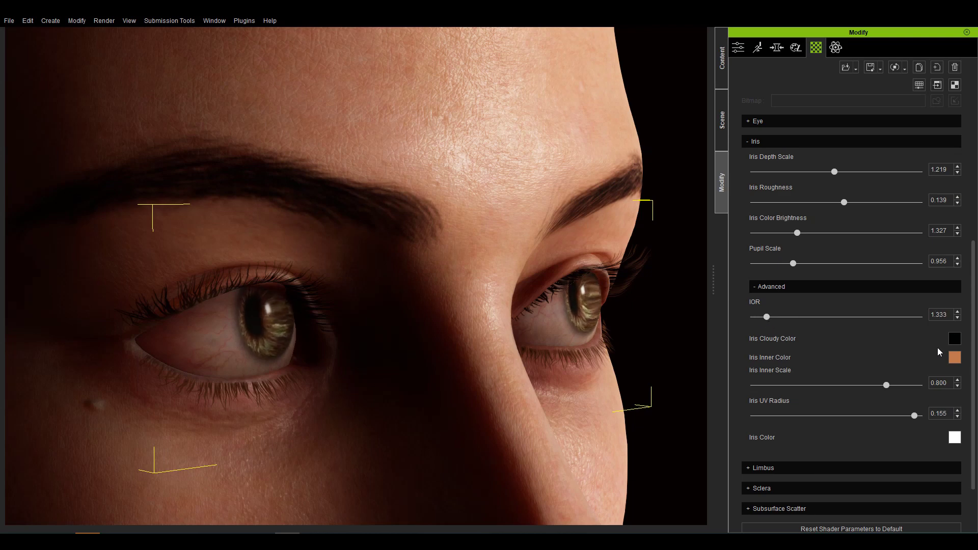
click(954, 339)
drag(557, 154, 859, 213)
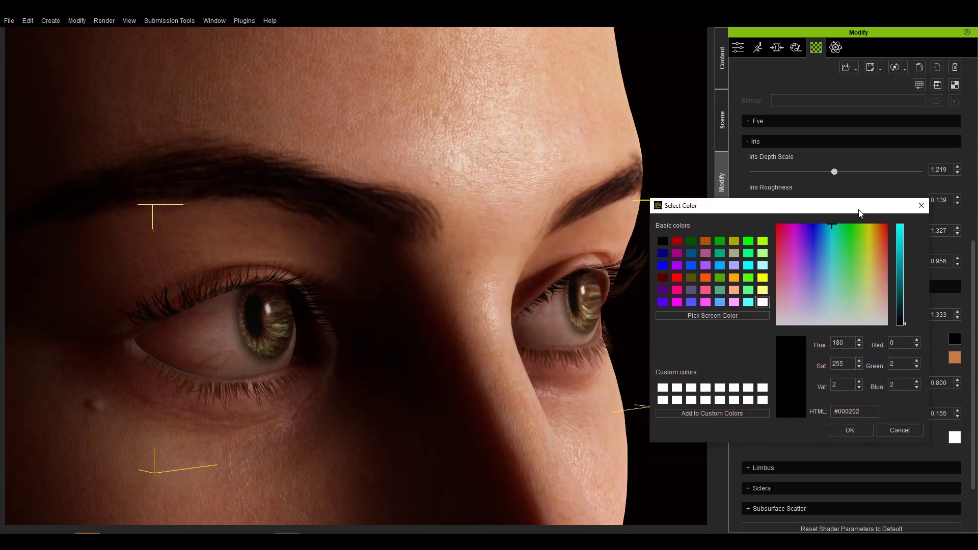
click(834, 293)
drag(899, 252, 899, 224)
click(848, 428)
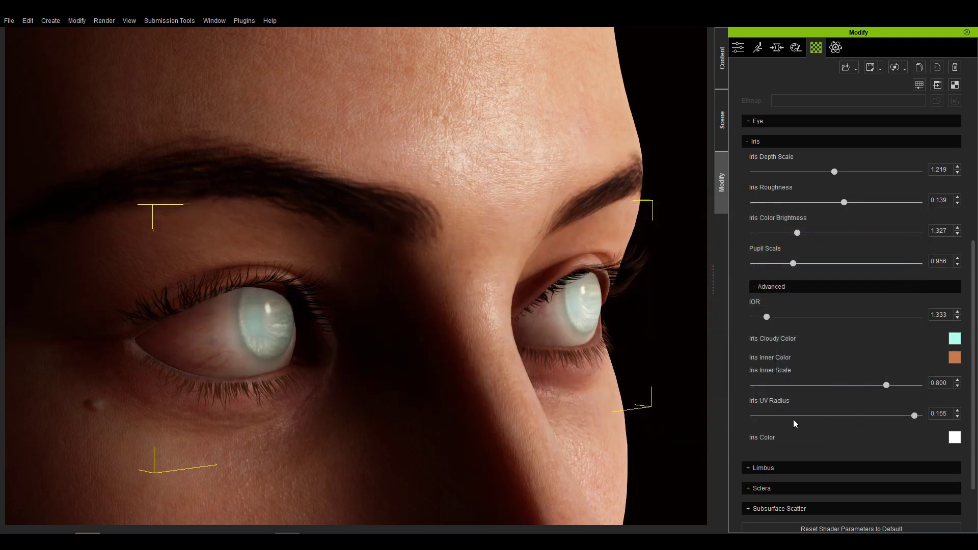
Step: Try a yellow iris cloudy colour, then restore it to black
click(954, 339)
click(568, 197)
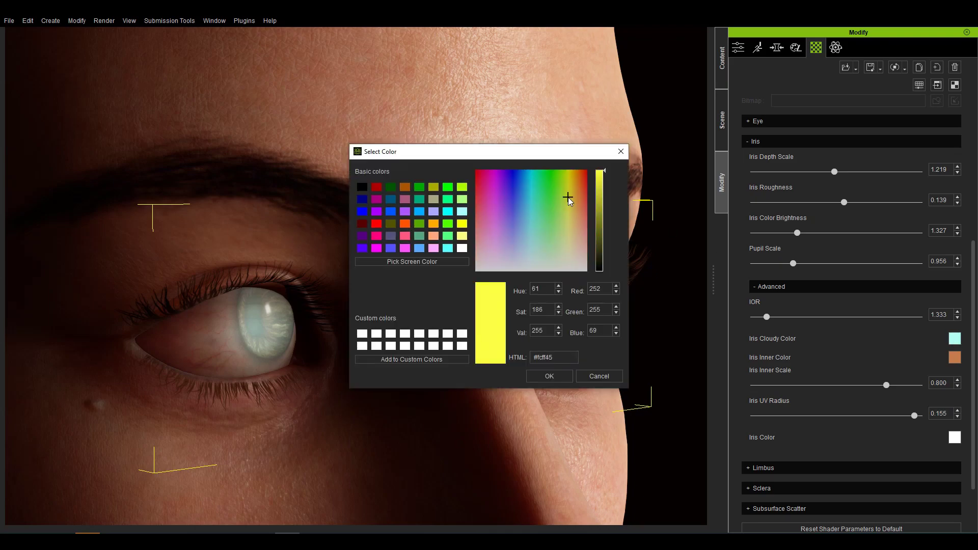
click(550, 375)
click(954, 338)
drag(477, 153, 775, 199)
click(661, 230)
click(841, 423)
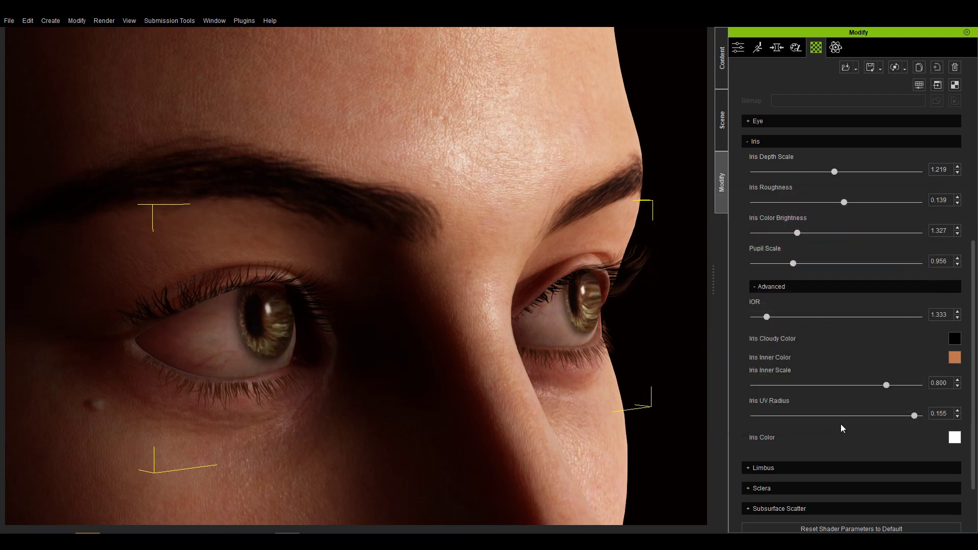
Step: Make the iris inner colour a bright red
click(954, 358)
drag(491, 153, 790, 230)
drag(874, 262, 883, 249)
click(898, 252)
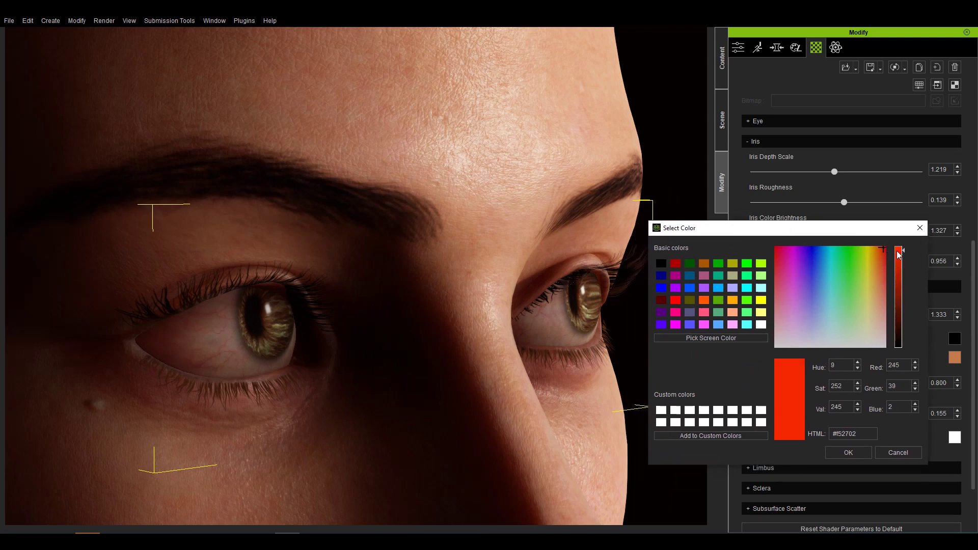
click(848, 451)
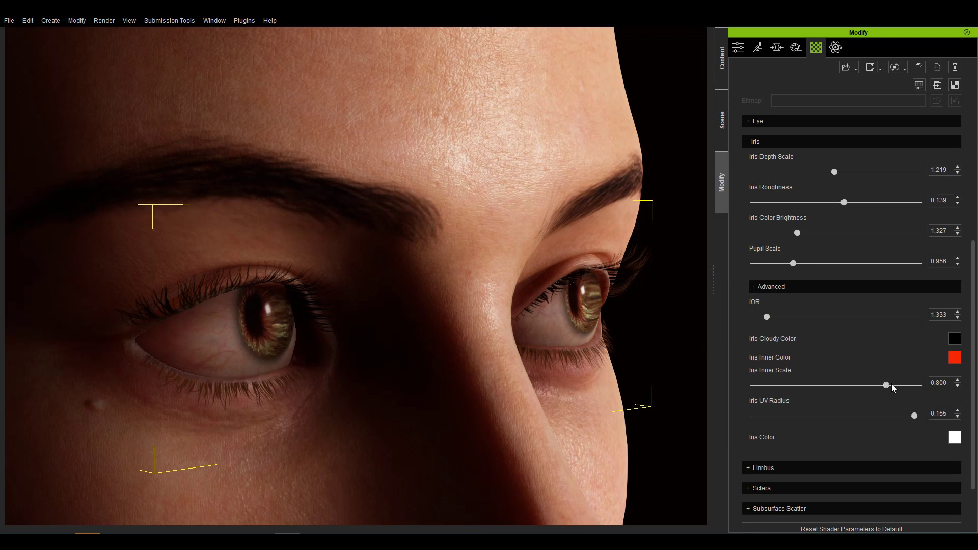
Step: Reduce the iris inner scale to 0.704
drag(887, 384, 867, 398)
right_drag(512, 374, 367, 396)
mouse_move(879, 385)
mouse_down()
mouse_move(761, 385)
mouse_move(905, 386)
mouse_move(865, 391)
mouse_move(895, 391)
mouse_up()
scroll(974, 276, up, 4)
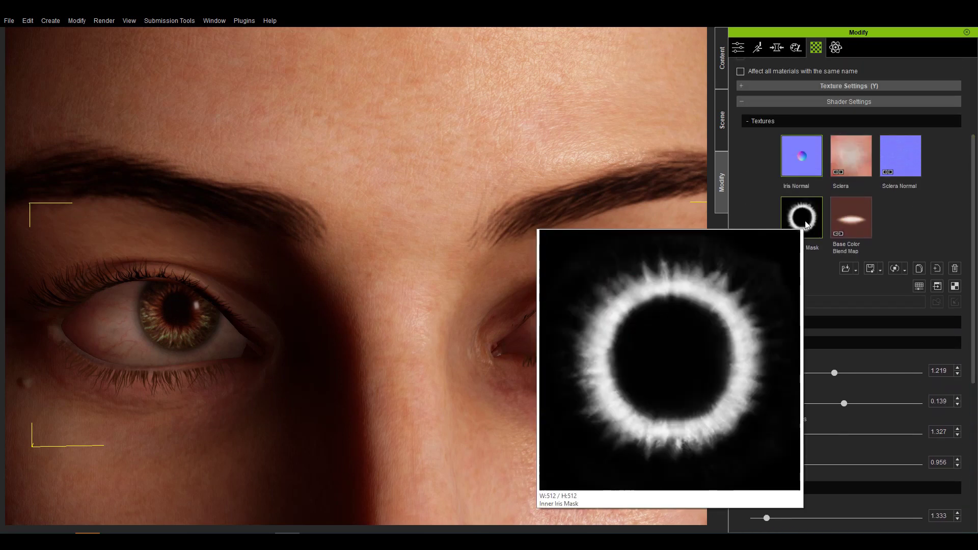
Step: Shrink the iris UV radius slightly
scroll(925, 385, down, 5)
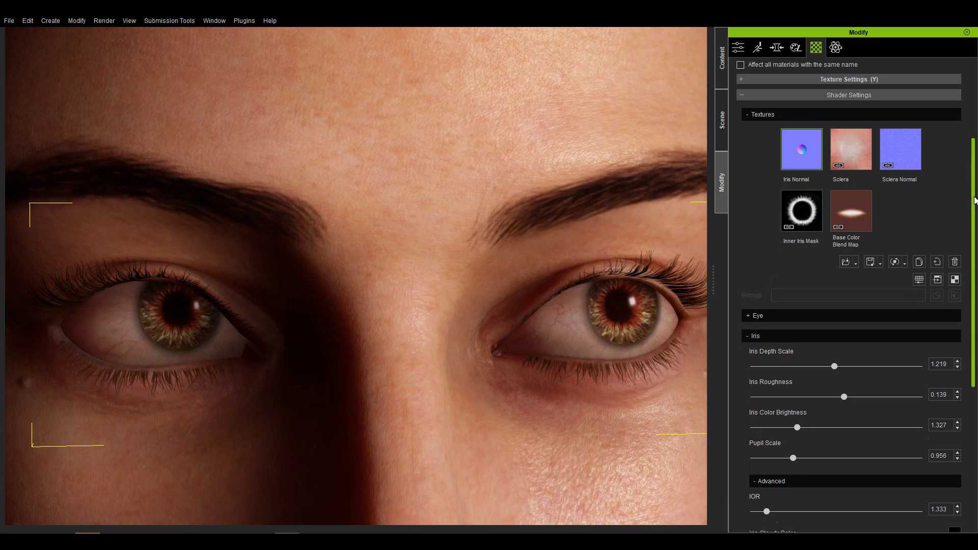
mouse_move(913, 421)
mouse_down()
mouse_move(869, 421)
mouse_move(918, 419)
mouse_up()
right_drag(545, 376, 683, 362)
mouse_move(918, 418)
mouse_down()
mouse_move(832, 415)
mouse_move(916, 417)
mouse_up()
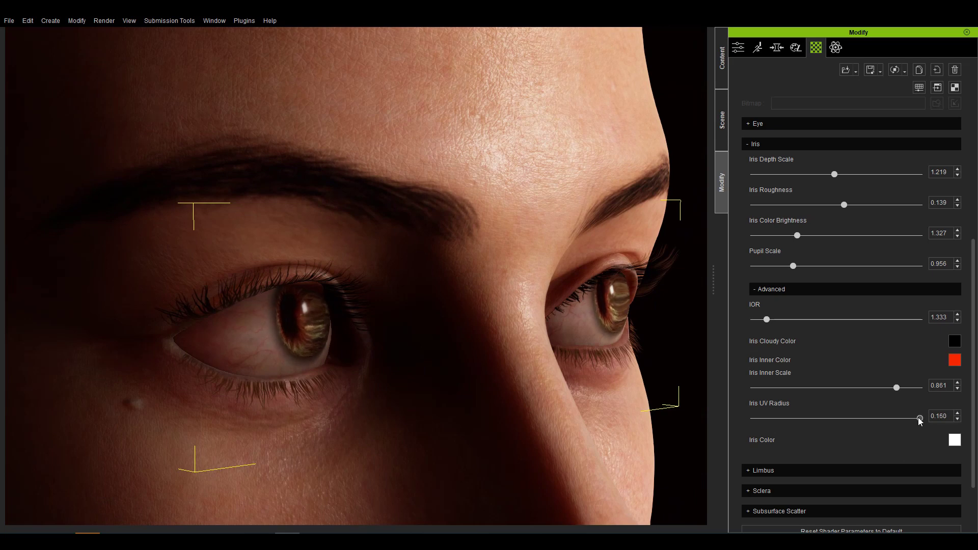
Step: Change the iris colour to a slightly darkened light cyan and frame the eyes frontally
click(959, 443)
drag(499, 156, 829, 217)
drag(850, 257, 859, 239)
drag(924, 235, 929, 245)
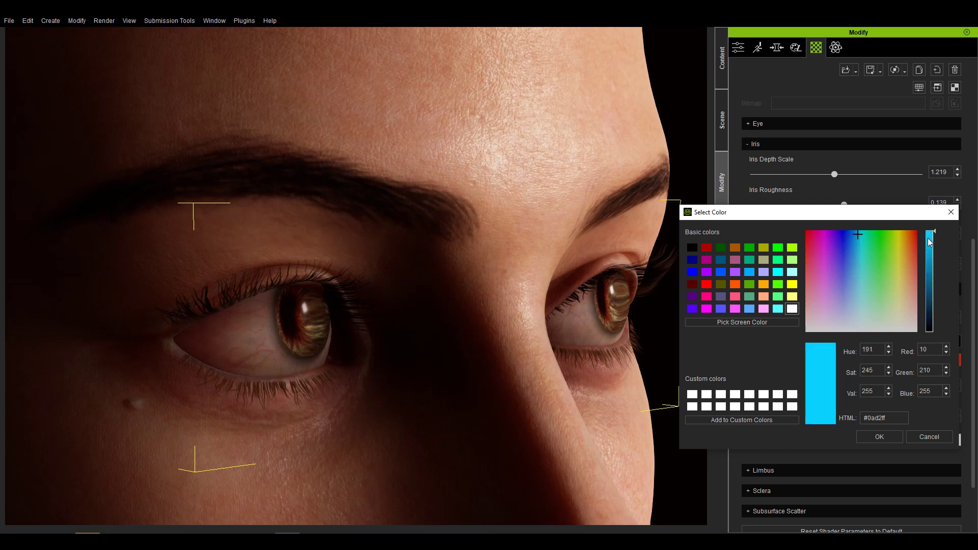
click(879, 437)
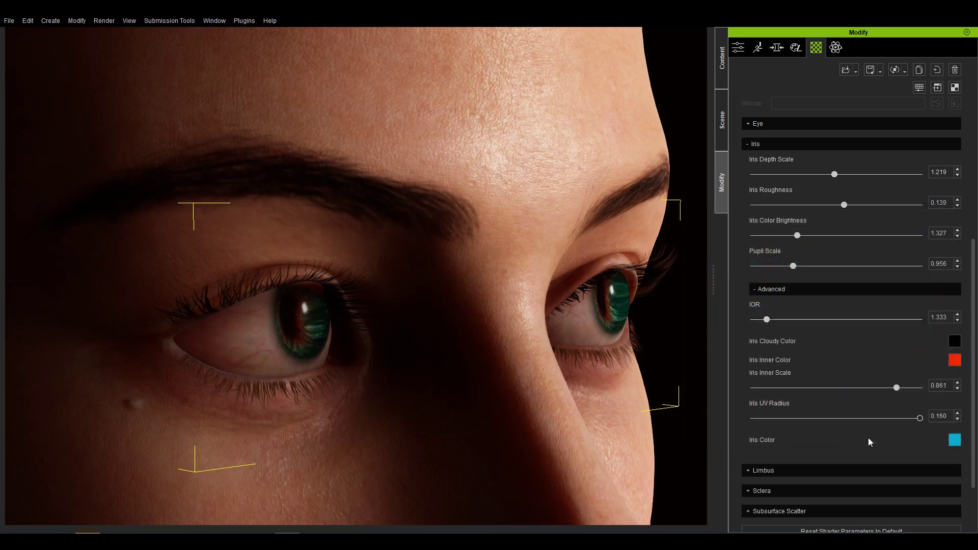
right_drag(278, 392, 314, 401)
middle_drag(314, 402, 338, 410)
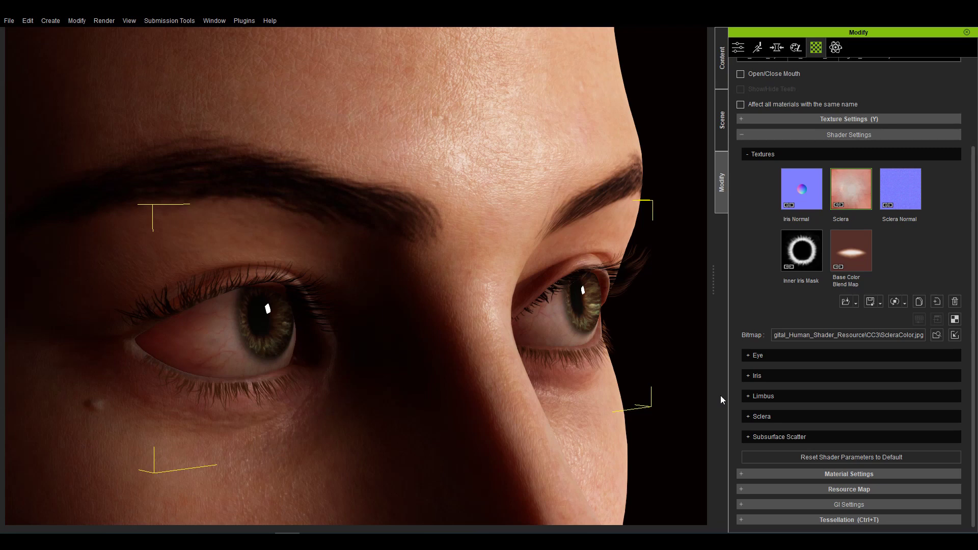
Step: Set limbus UV width colour to 0.028 and limbus dark scale to 7.562
click(749, 396)
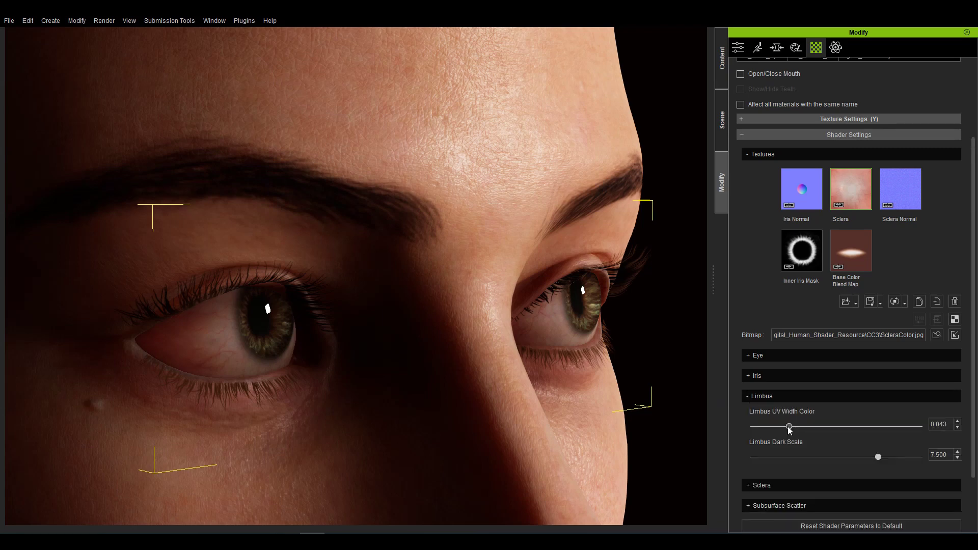
drag(788, 426, 763, 418)
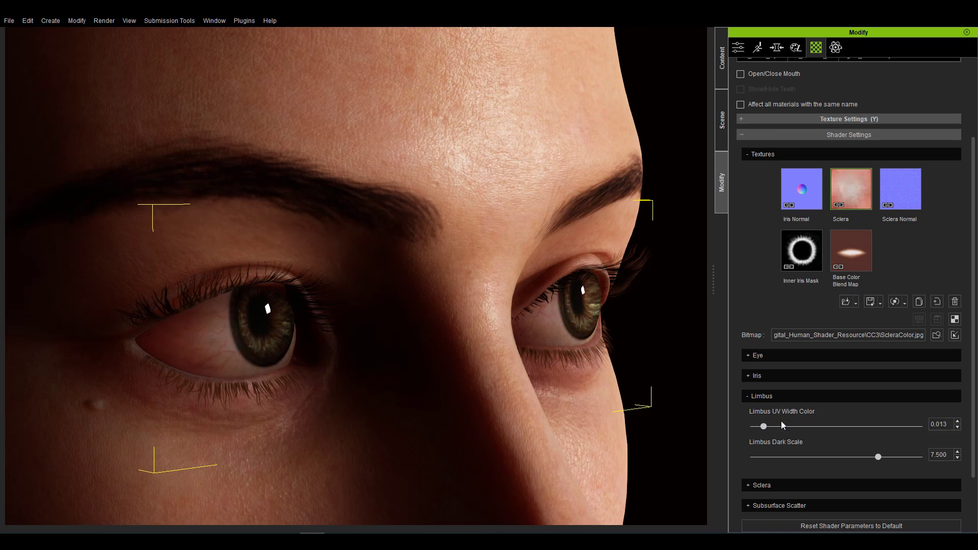
mouse_move(874, 458)
mouse_down()
mouse_move(894, 456)
mouse_move(838, 456)
mouse_move(887, 454)
mouse_move(873, 454)
mouse_up()
drag(773, 431, 779, 430)
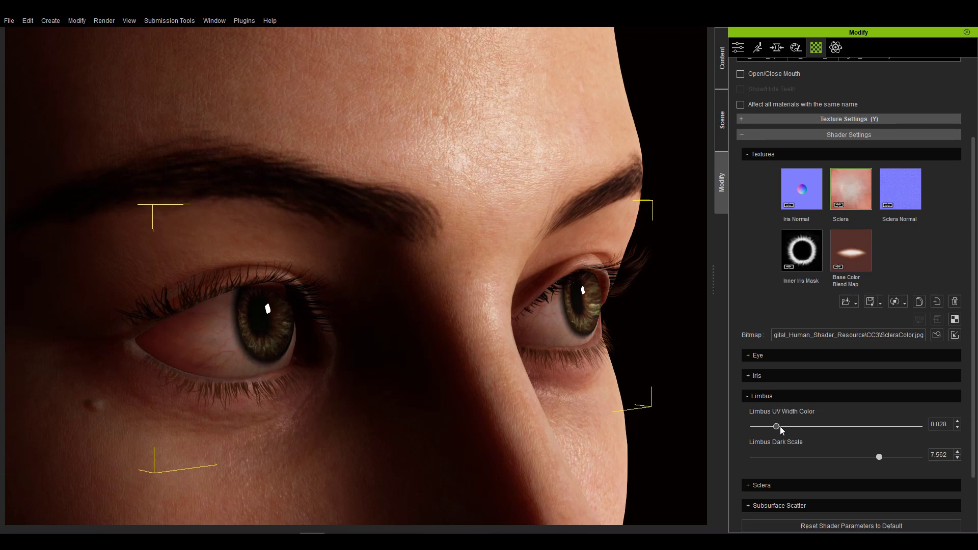
click(763, 395)
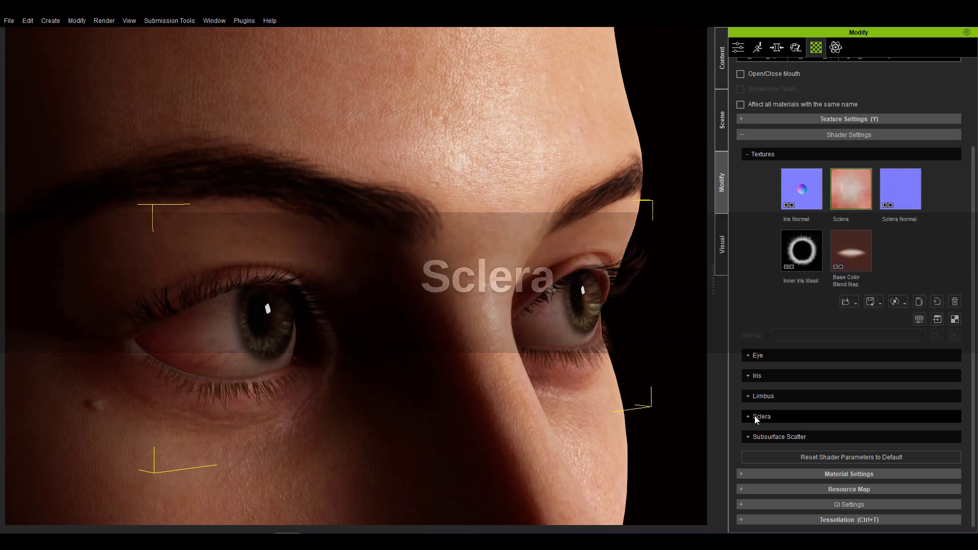
Step: Test brightening the Sclera texture with Adjust Color, then reset it
click(754, 416)
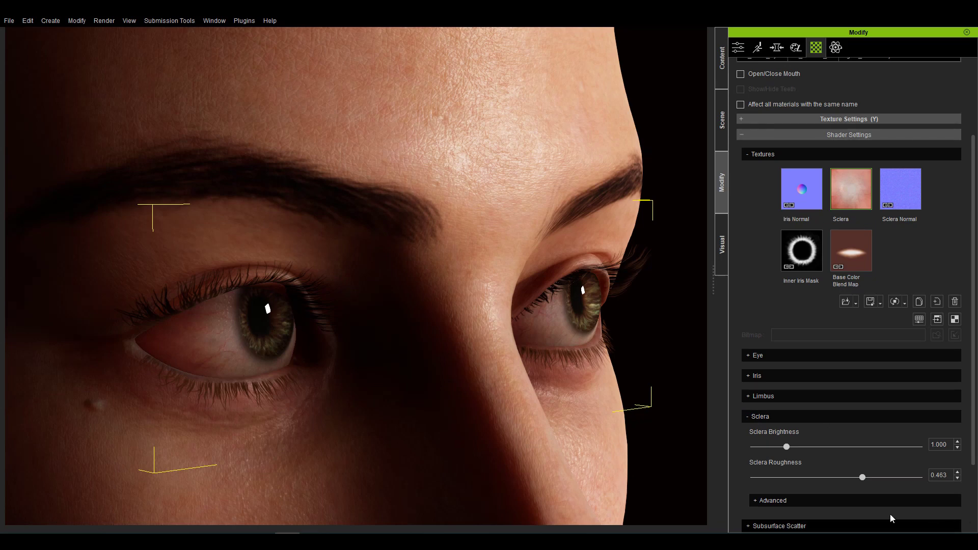
click(784, 496)
drag(975, 332, 975, 395)
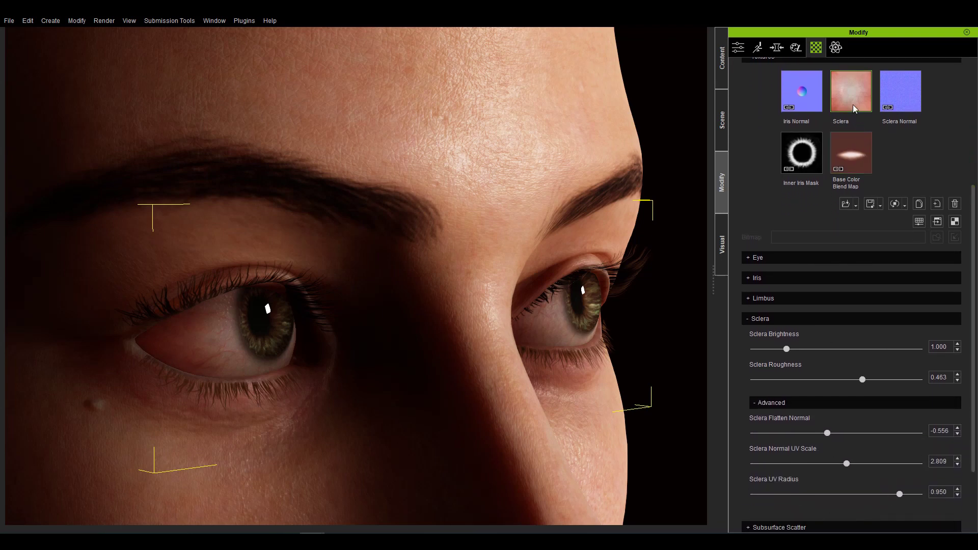
click(919, 221)
drag(806, 295, 808, 322)
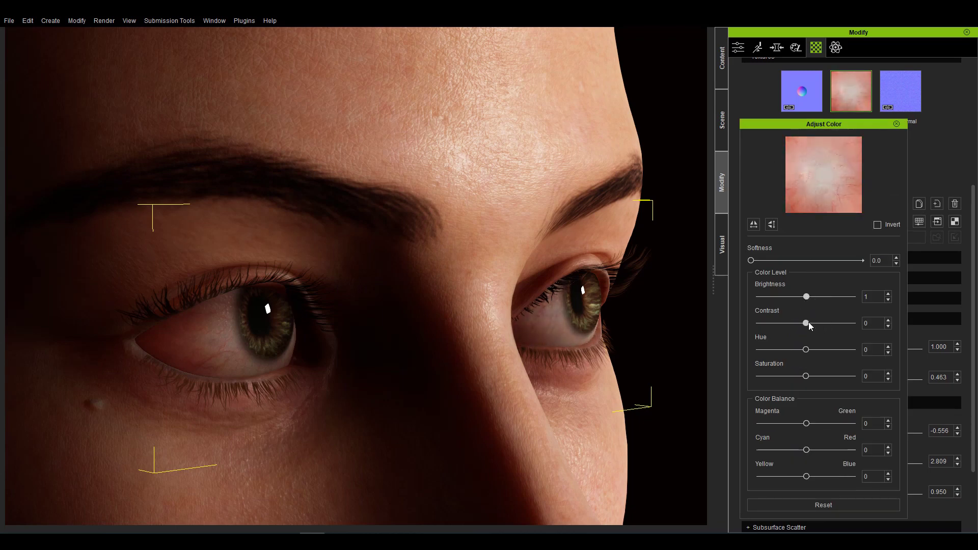
click(828, 506)
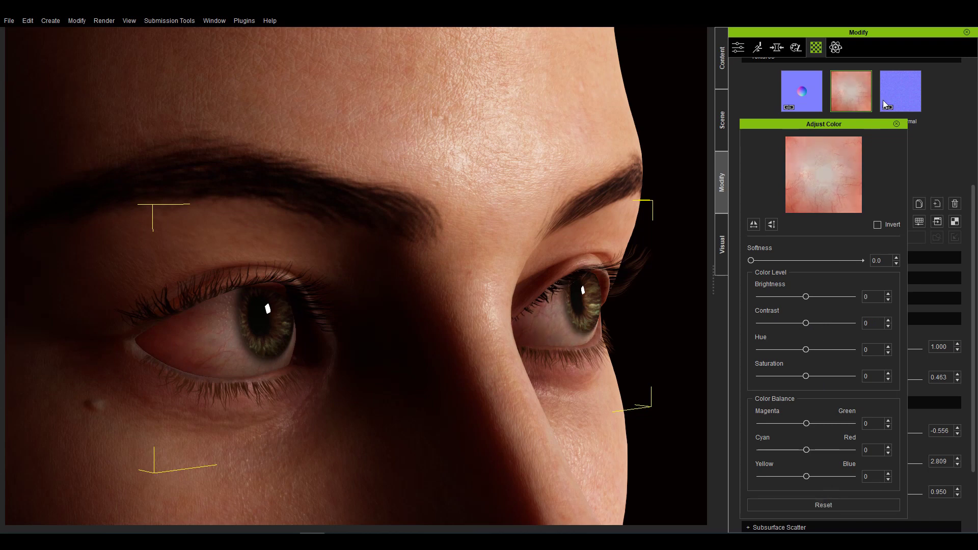
click(896, 124)
Step: Set sclera brightness 1.435, roughness 0.370, flatten normal -1.111 and normal UV scale 5.000
drag(787, 349, 771, 352)
mouse_move(796, 354)
mouse_down()
mouse_move(821, 358)
mouse_move(793, 351)
mouse_move(801, 353)
mouse_up()
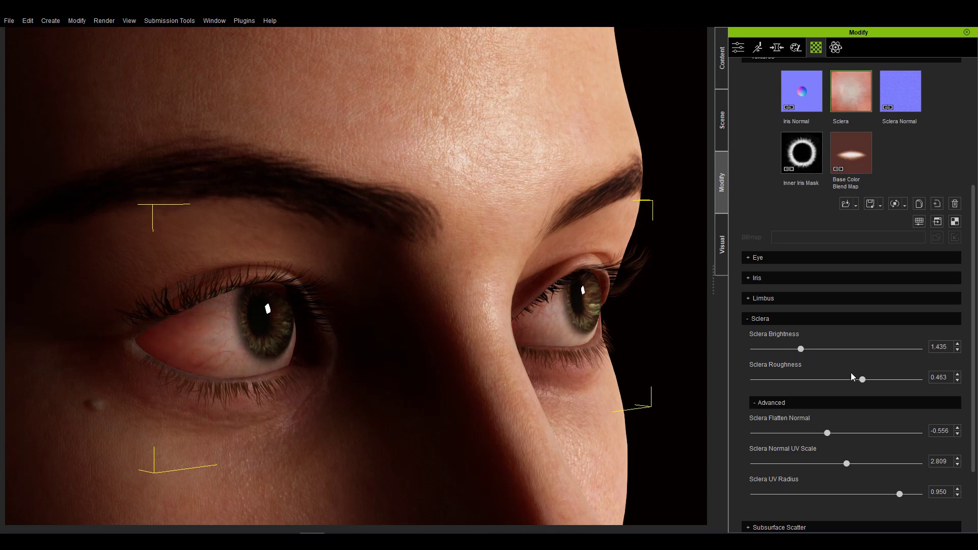
mouse_move(862, 380)
mouse_down()
mouse_move(809, 379)
mouse_move(890, 379)
mouse_move(851, 378)
mouse_move(863, 379)
mouse_up()
mouse_move(828, 434)
mouse_down()
mouse_move(856, 434)
mouse_move(797, 434)
mouse_move(899, 439)
mouse_move(819, 436)
mouse_up()
click(861, 380)
mouse_move(862, 380)
mouse_down()
mouse_move(838, 384)
mouse_move(857, 390)
mouse_up()
mouse_move(845, 463)
mouse_down()
mouse_move(785, 457)
mouse_move(921, 447)
mouse_up()
Step: Replace the sclera normal map with New_Graph_normal1.png
mouse_move(890, 110)
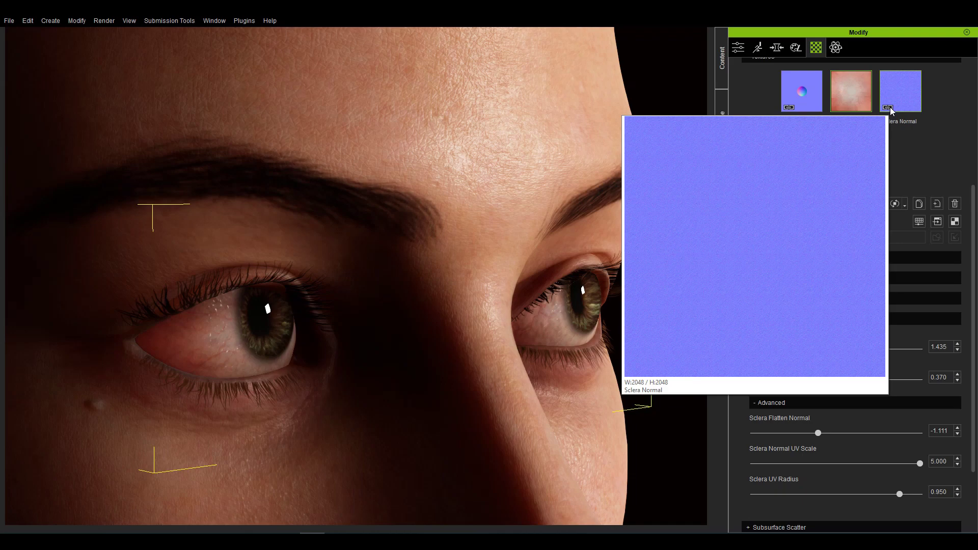
key(alt+Tab)
drag(548, 294, 907, 102)
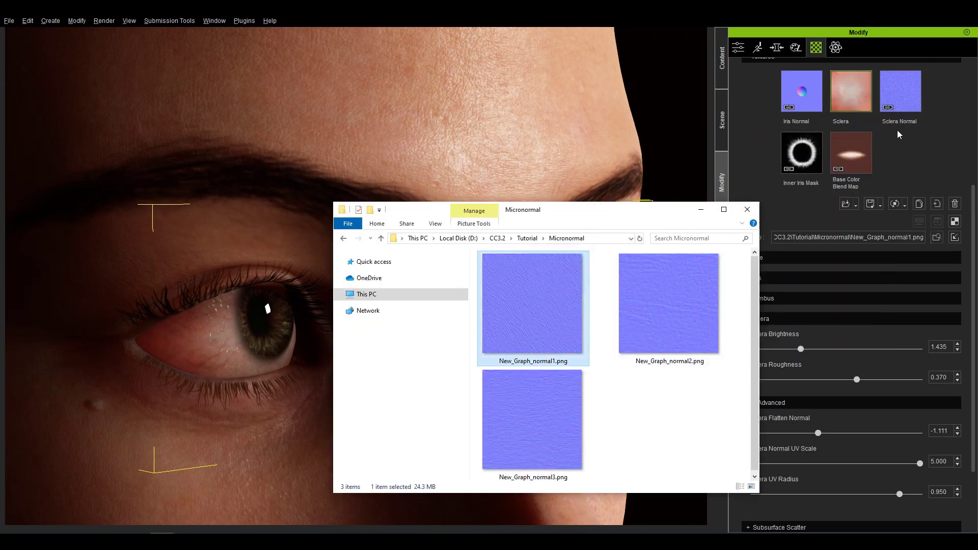
click(896, 129)
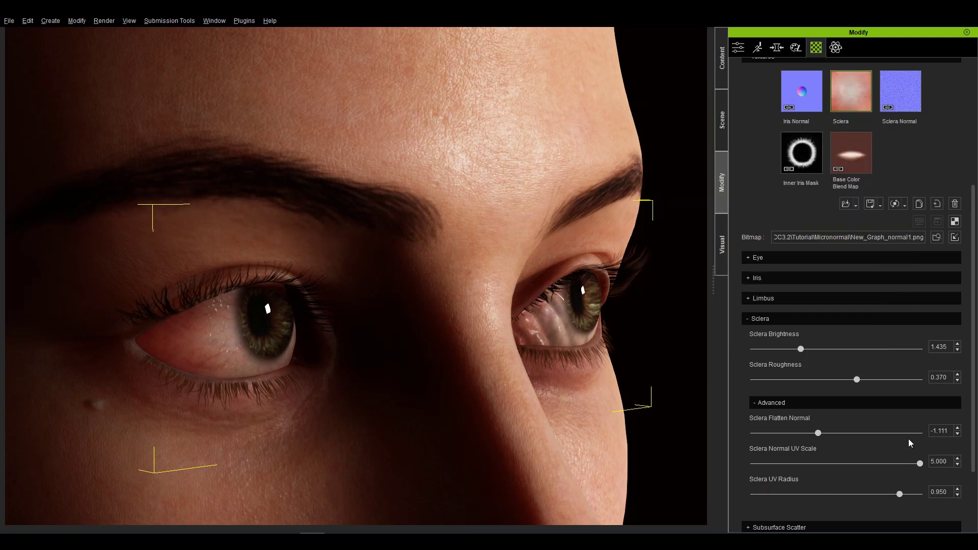
Step: Retune sclera normal tiling, flatten normal and roughness, and set UV radius to 0.605
drag(917, 463, 768, 466)
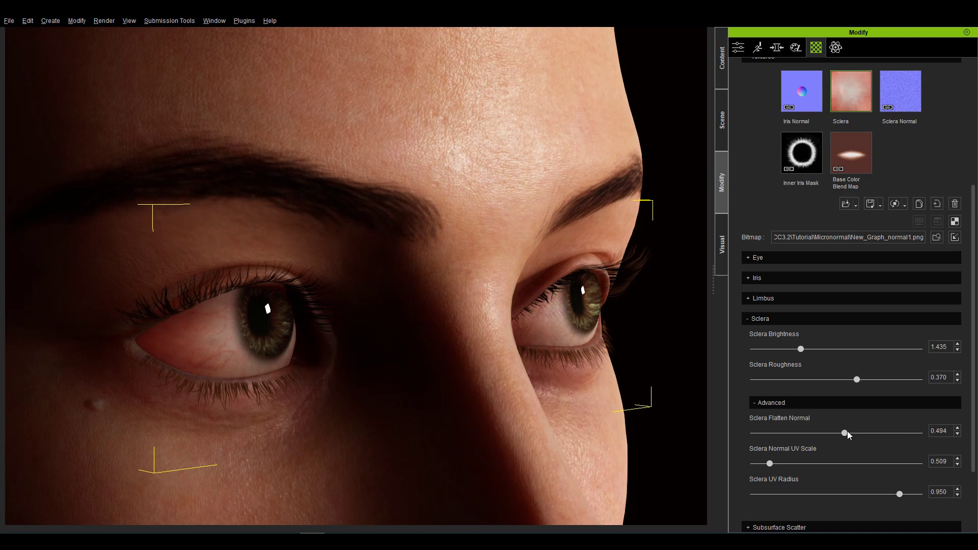
mouse_move(836, 433)
mouse_down()
mouse_move(797, 439)
mouse_move(836, 438)
mouse_move(827, 437)
mouse_up()
mouse_move(856, 379)
mouse_down()
mouse_move(818, 385)
mouse_move(873, 386)
mouse_move(861, 388)
mouse_up()
drag(836, 432, 839, 433)
drag(766, 462, 768, 462)
drag(900, 494, 936, 526)
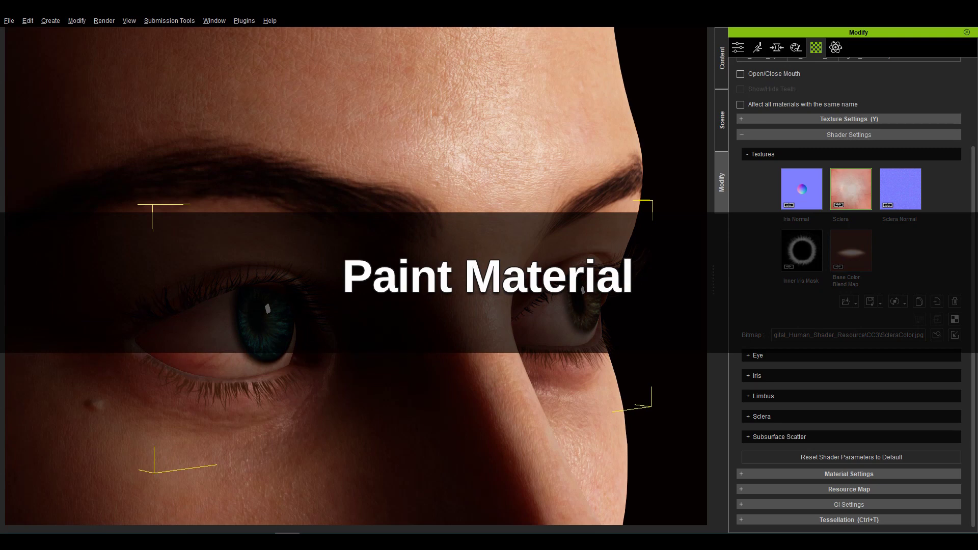
Step: Expand the Iris, Limbus and Sclera settings and switch to the Std_Cornea_L material
scroll(282, 338, up, 1)
right_drag(282, 337, 310, 386)
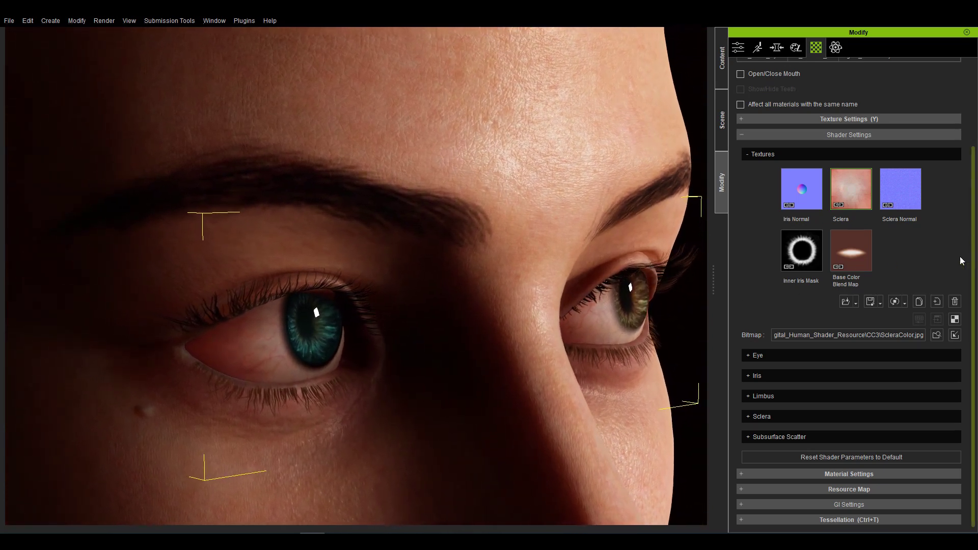
drag(973, 257, 974, 170)
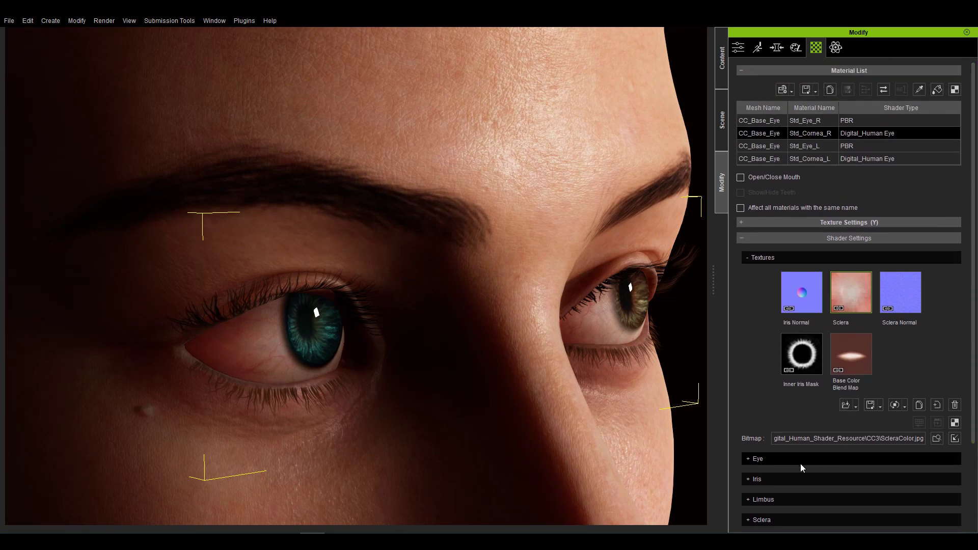
click(802, 479)
drag(975, 186, 974, 326)
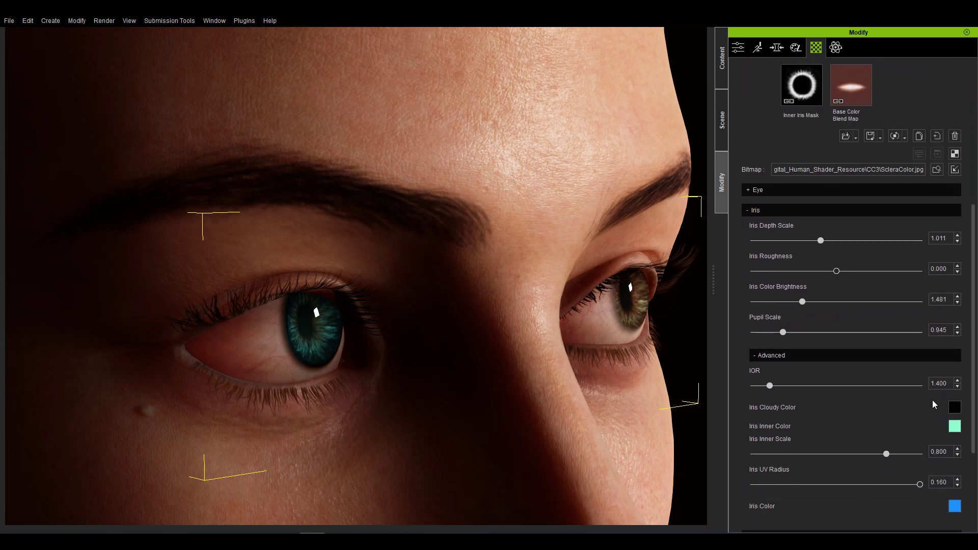
scroll(974, 248, down, 4)
click(840, 394)
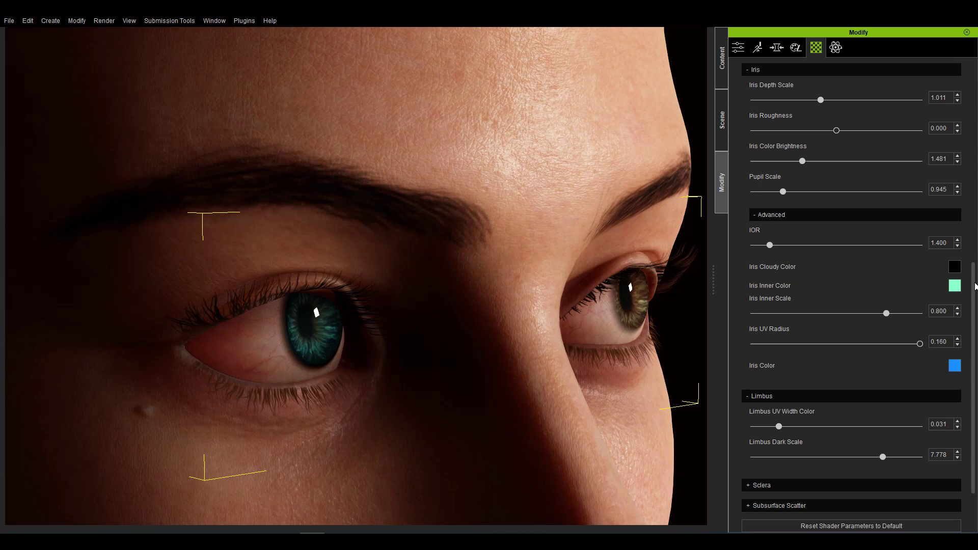
scroll(974, 295, down, 2)
click(839, 420)
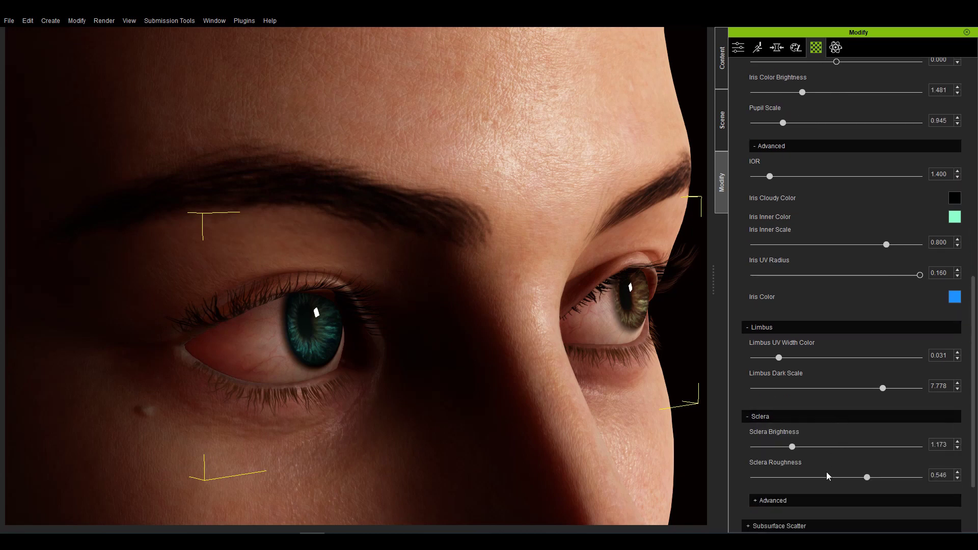
drag(974, 314, 919, 84)
key(Down)
key(Down)
Step: Pick the teal eye's cornea material and paint it onto the brown eye
click(918, 85)
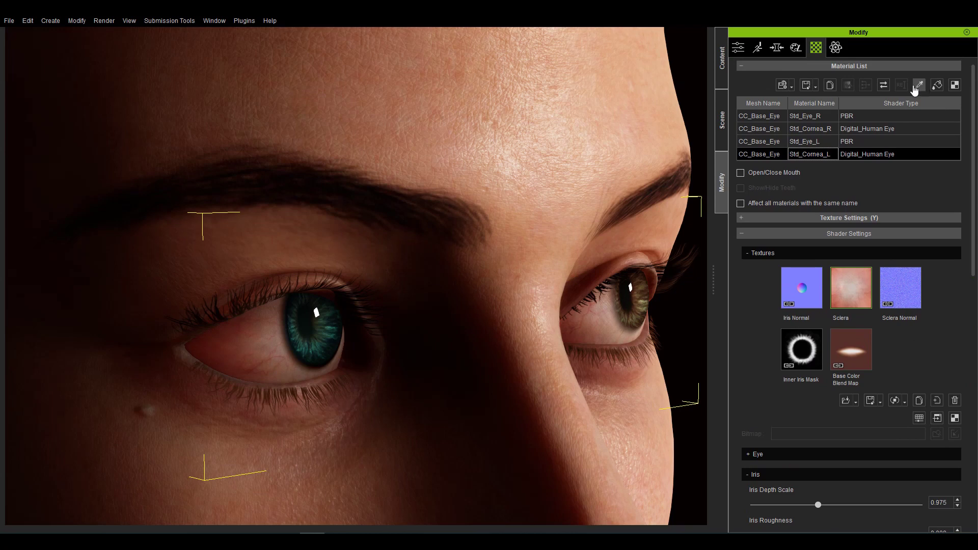
click(300, 340)
click(935, 84)
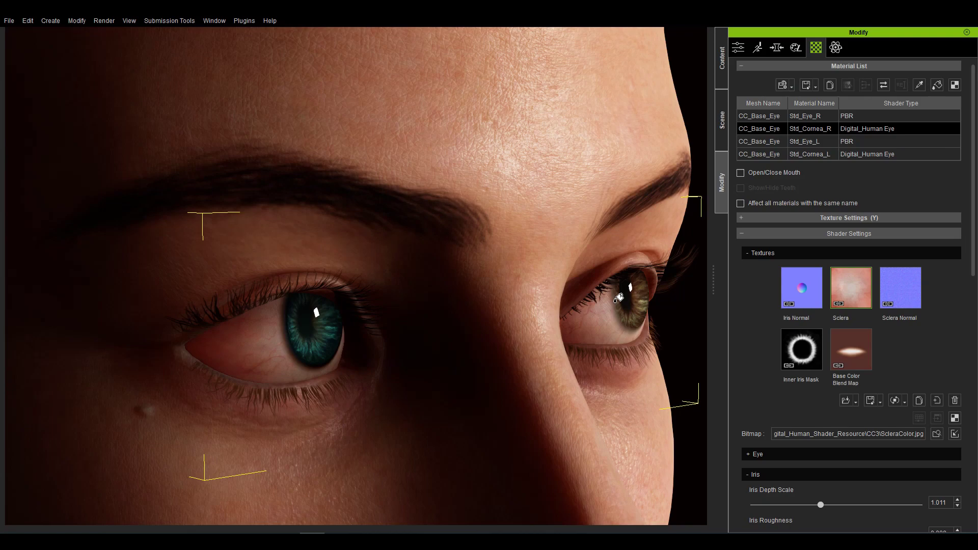
click(616, 300)
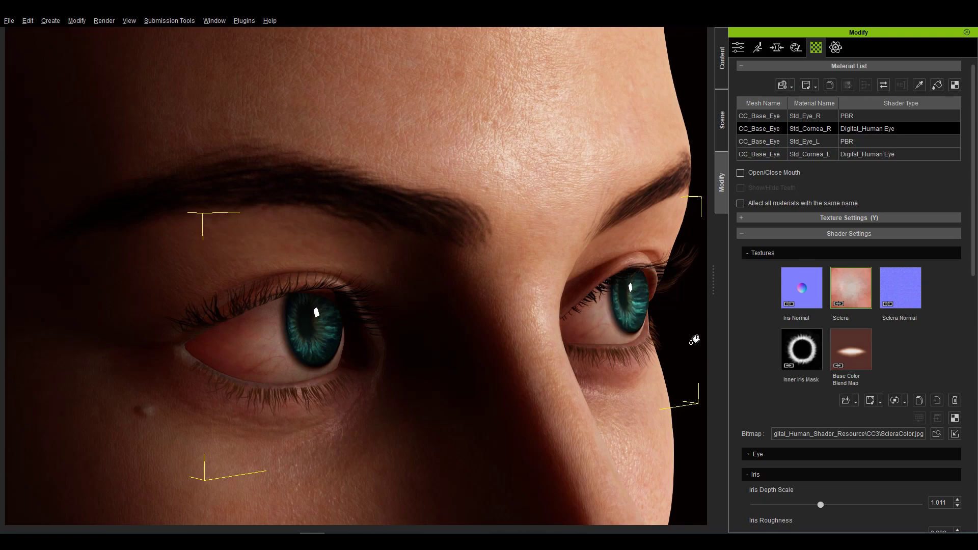
right_drag(692, 343, 649, 357)
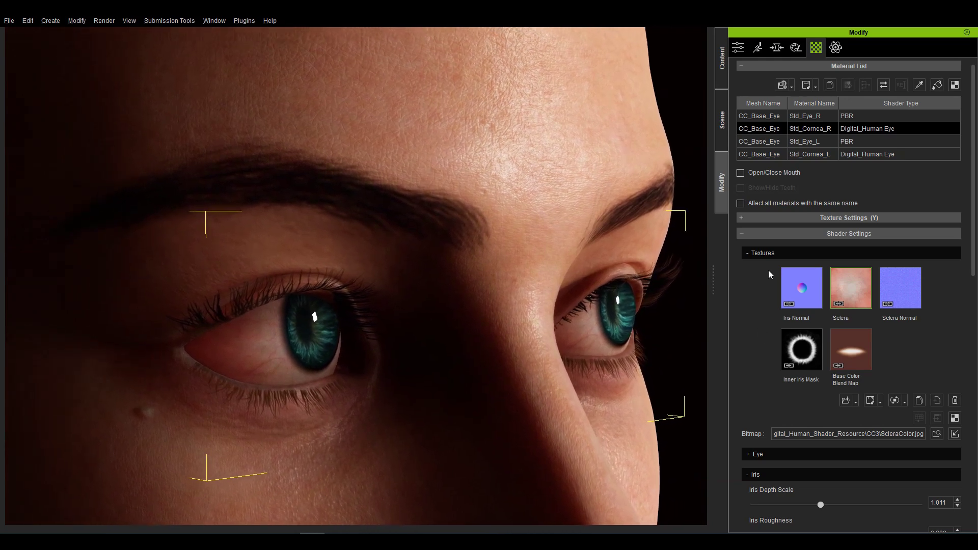
click(841, 155)
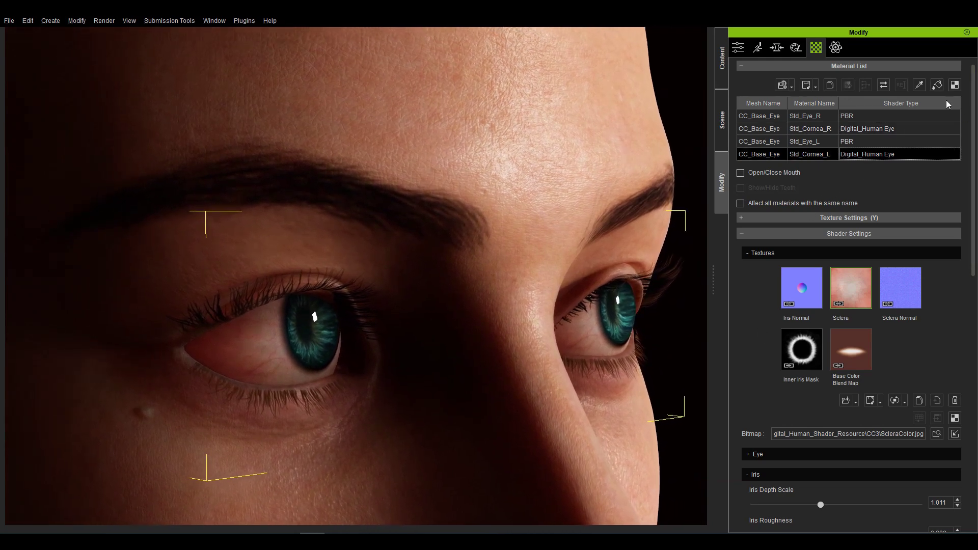
drag(974, 90, 975, 176)
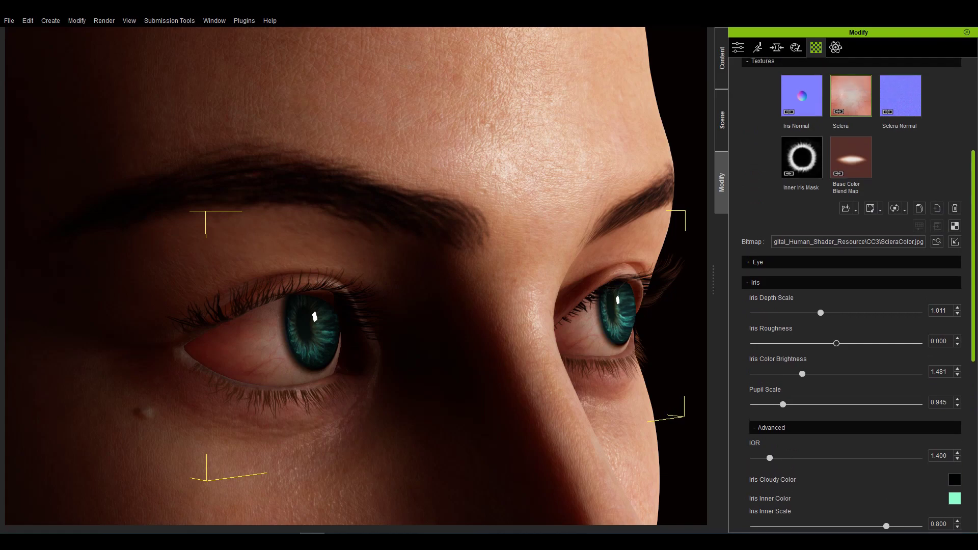